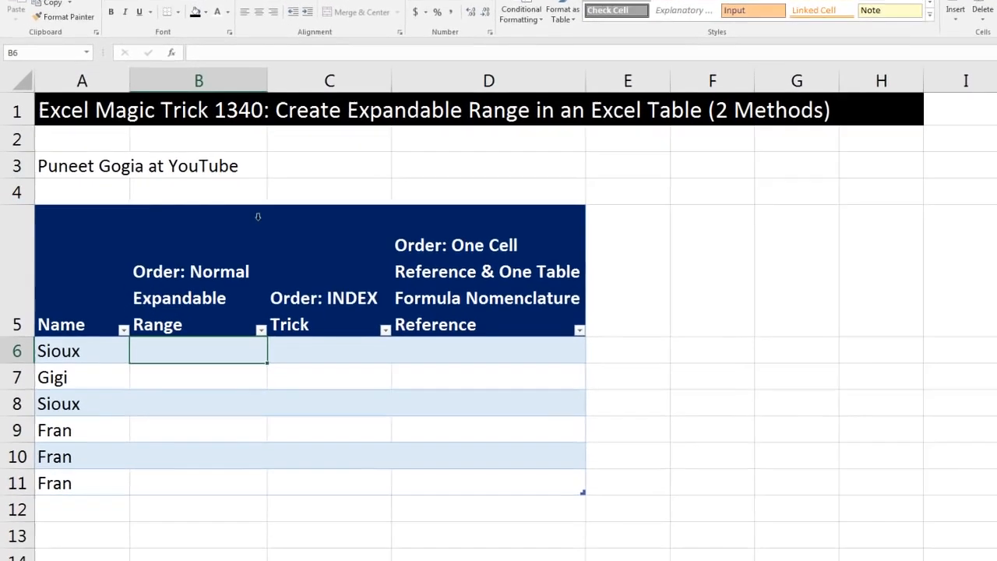
# Step: Examine the entries in the Name column and the empty cells of the Order: Normal Expandable Range column
pyautogui.click(86, 351)
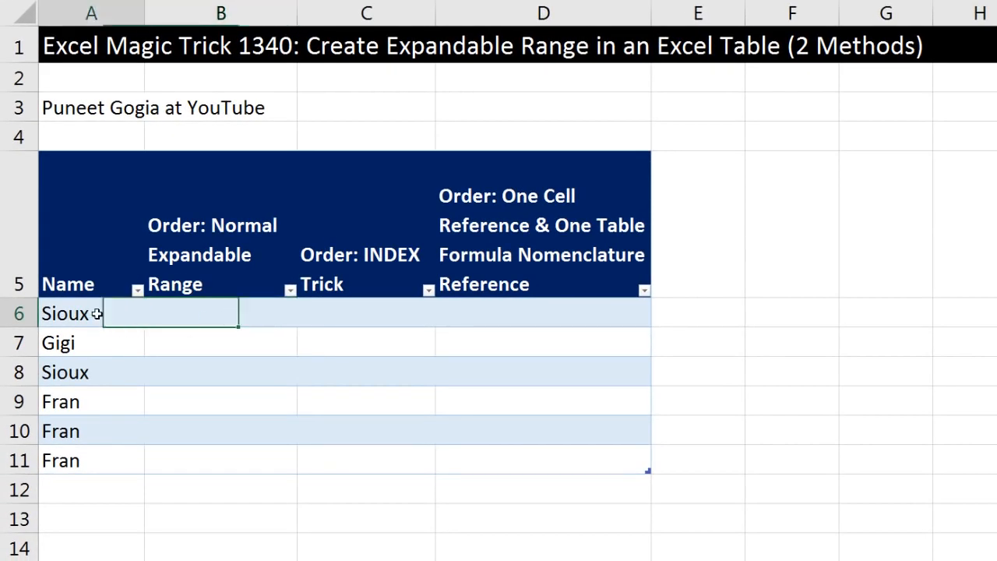
pyautogui.moveTo(96, 313); pyautogui.dragTo(102, 467)
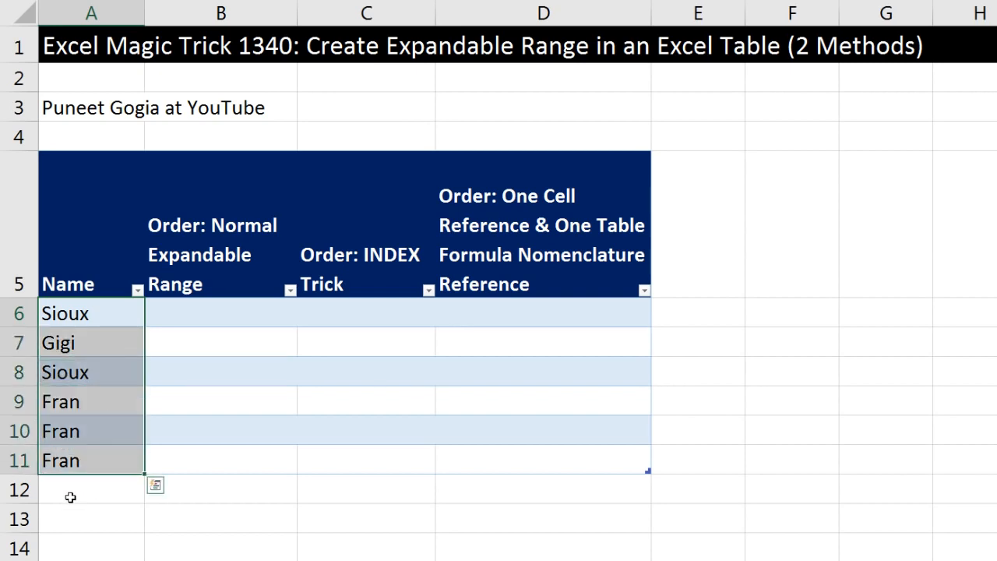
pyautogui.click(169, 318)
pyautogui.click(183, 378)
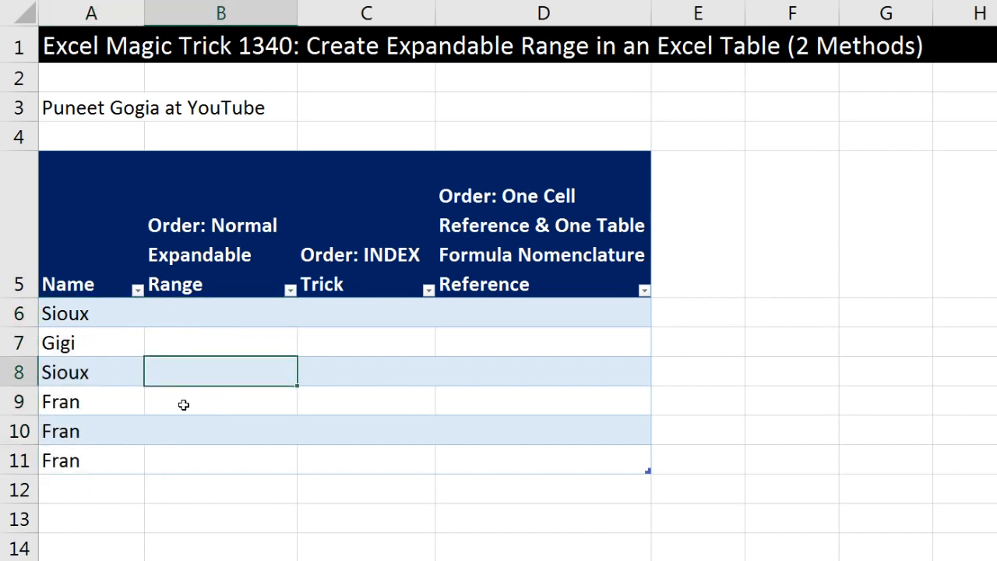
pyautogui.click(185, 408)
pyautogui.click(188, 436)
pyautogui.click(193, 463)
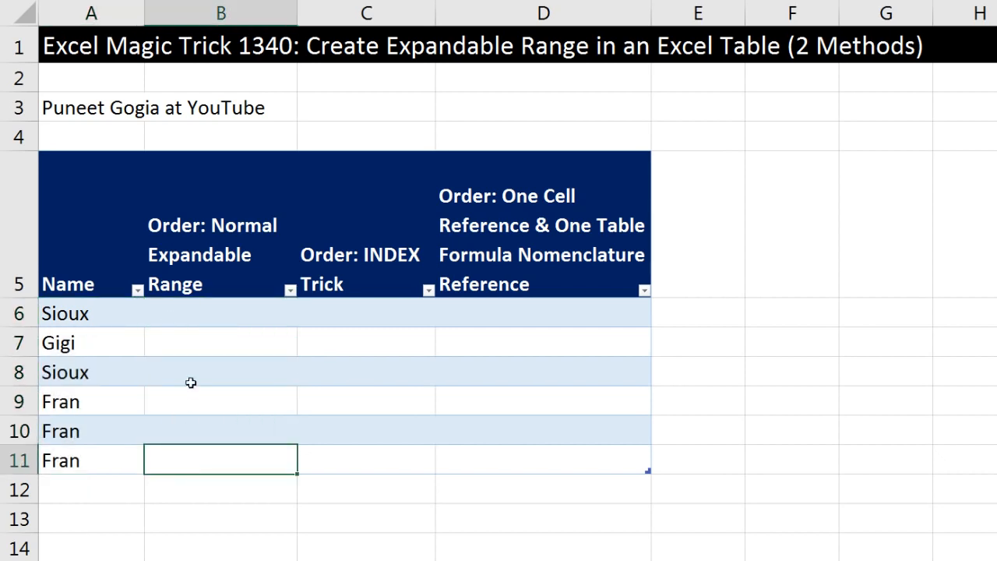
# Step: Enter =COUNTIFS(A$6:A6,A6) in B6, the first cell of the Order: Normal Expandable Range column
pyautogui.click(194, 313)
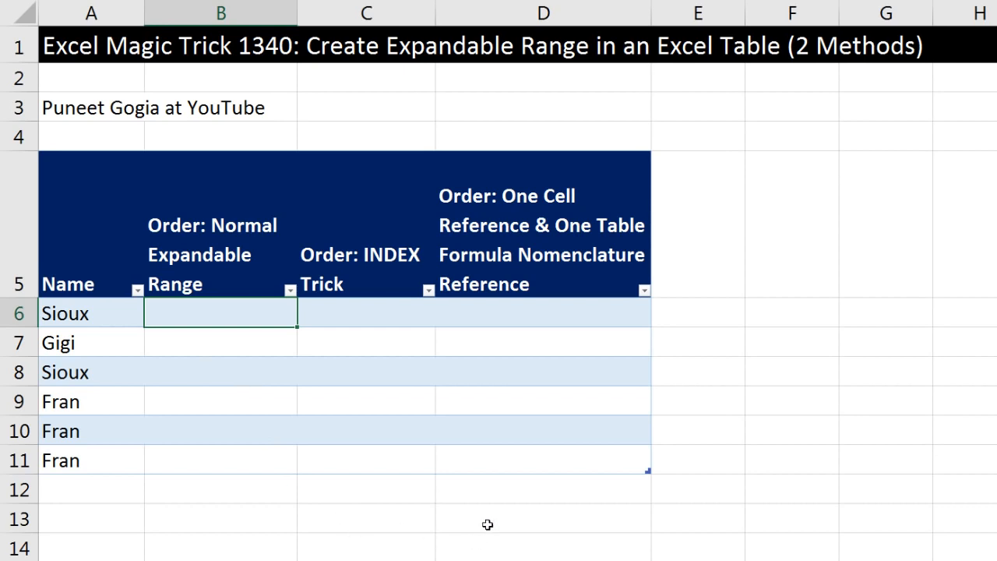
pyautogui.write('=count')
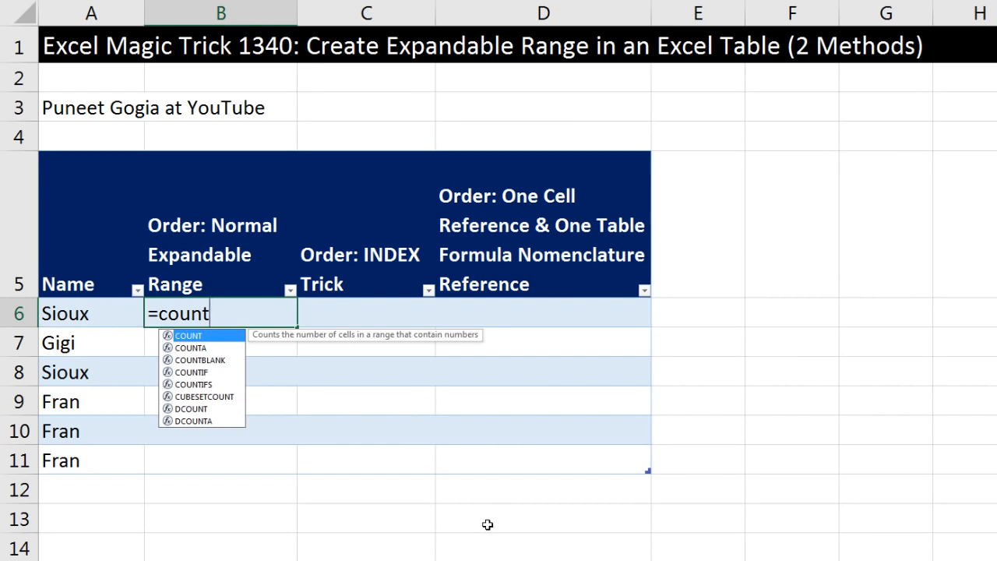
pyautogui.write('ifs')
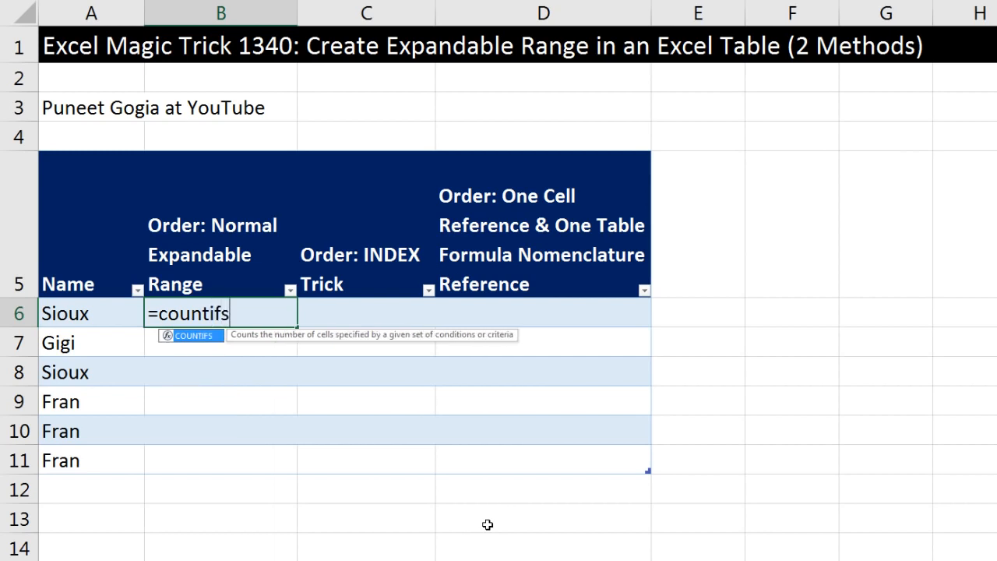
pyautogui.press('Tab')
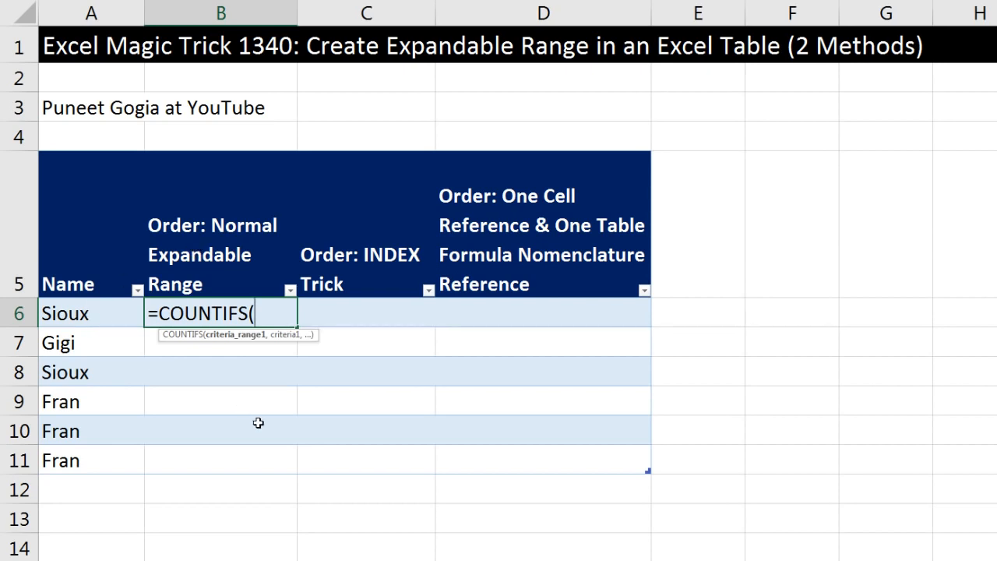
pyautogui.write('A$6')
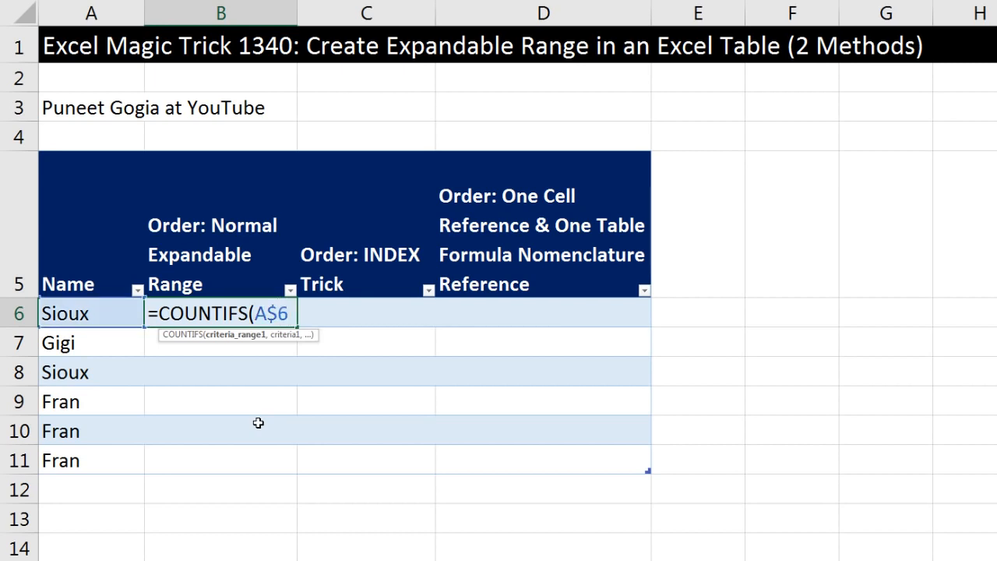
pyautogui.write(':A6')
pyautogui.write(',A')
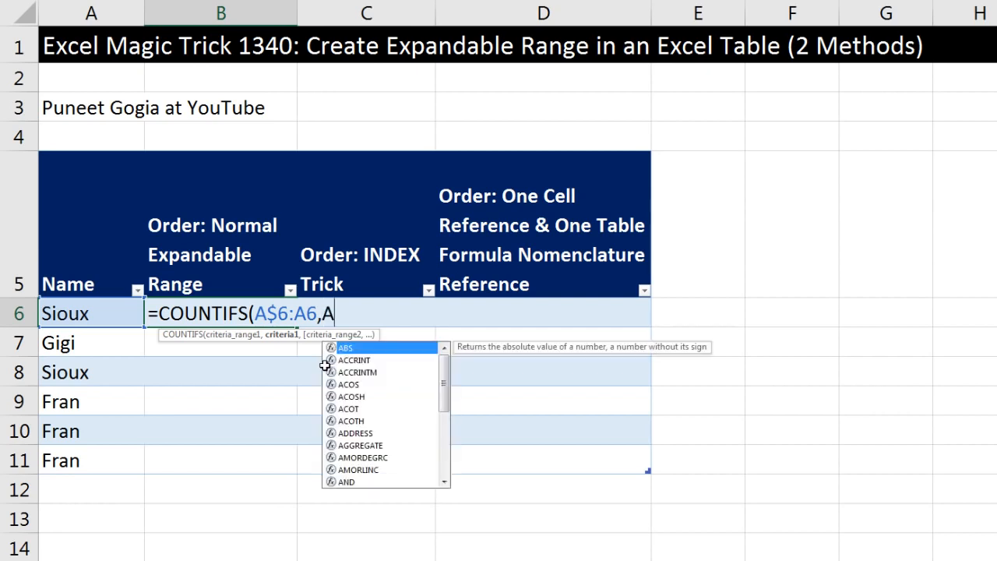
pyautogui.write('6')
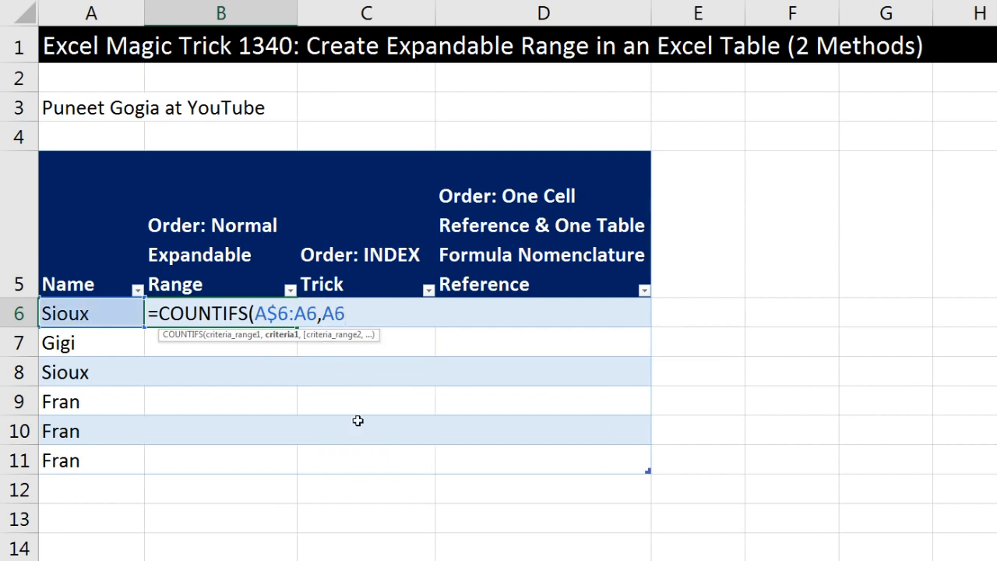
pyautogui.write(')')
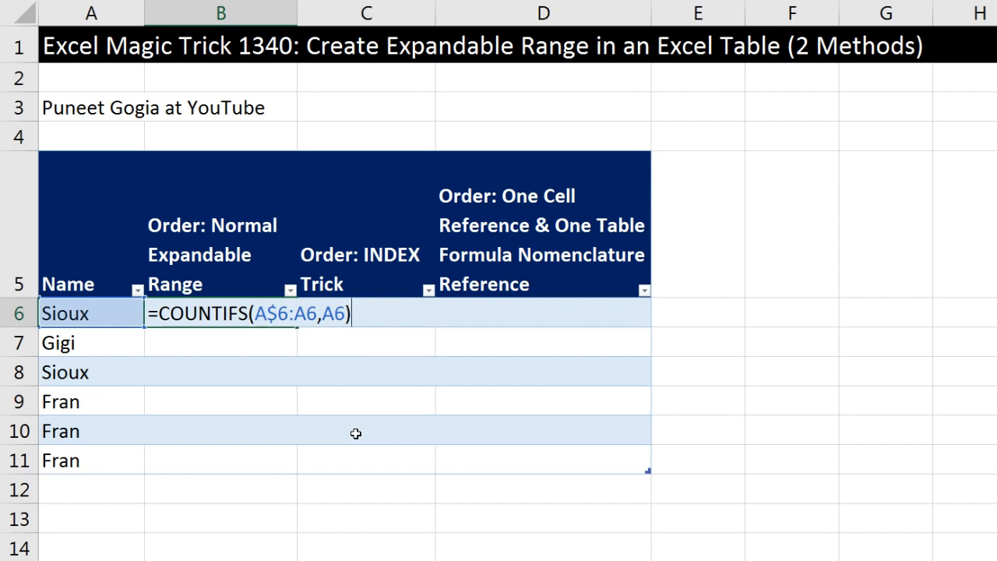
pyautogui.hotkey('ctrl', 'Return')
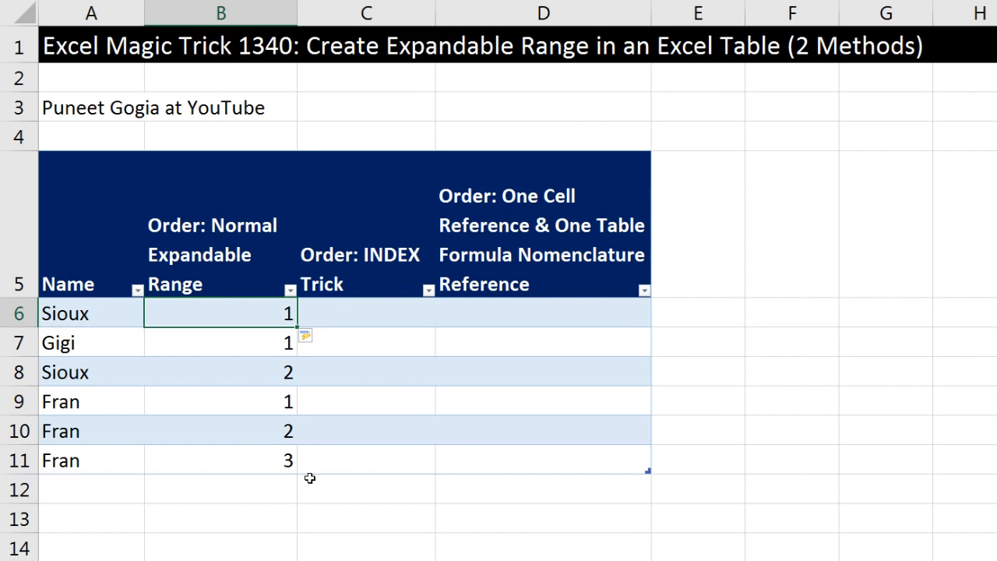
# Step: Inspect the expandable range references in the COUNTIFS formulas of cells B8 through B11
pyautogui.doubleClick(278, 372)
pyautogui.hotkey('ctrl', 'Return')
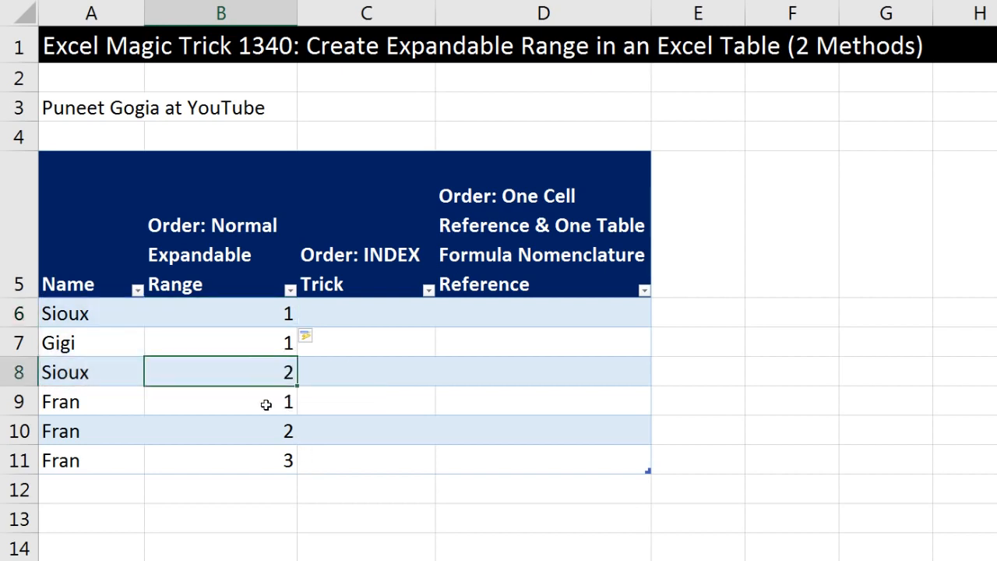
pyautogui.doubleClick(267, 401)
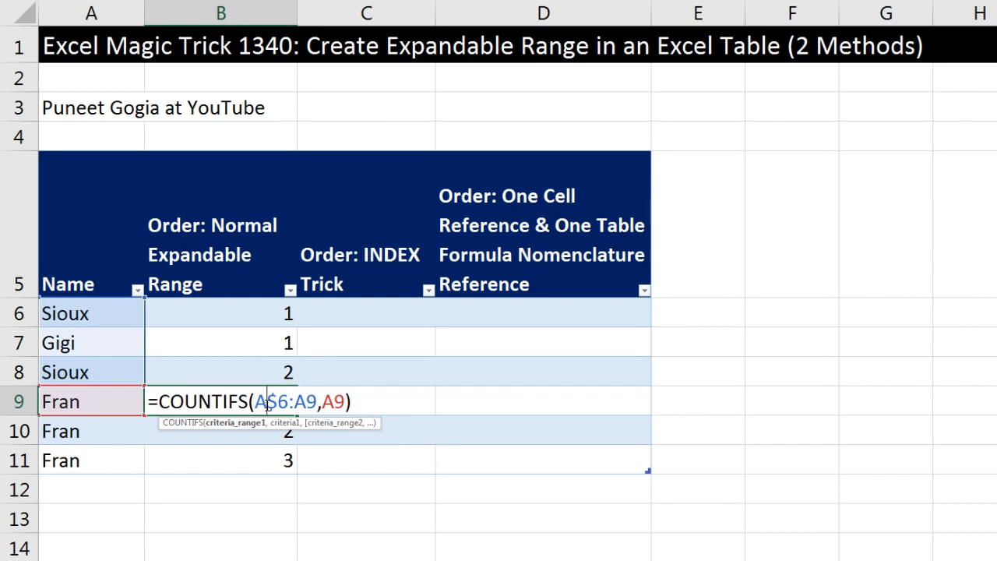
pyautogui.hotkey('ctrl', 'Return')
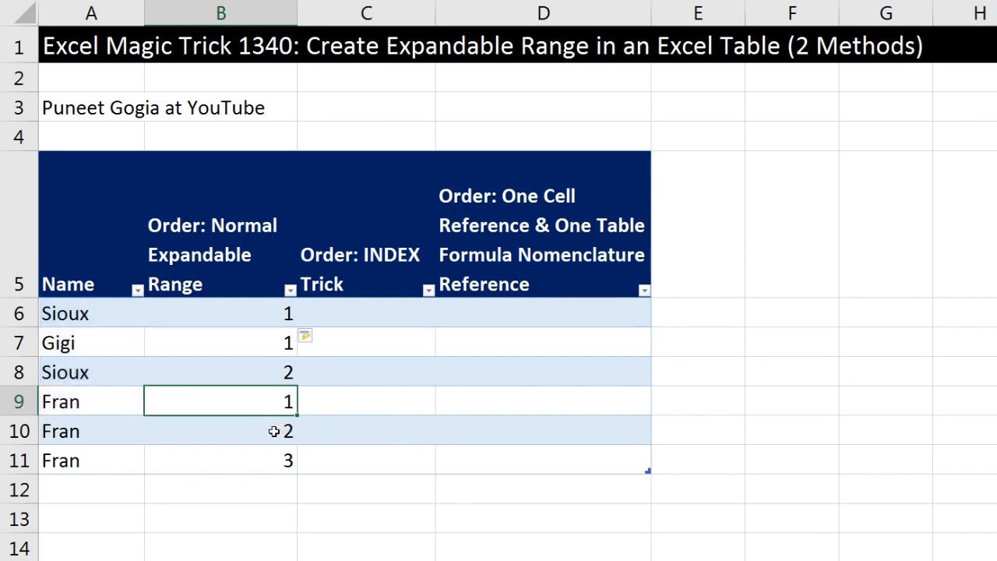
pyautogui.doubleClick(274, 431)
pyautogui.hotkey('ctrl', 'Return')
pyautogui.doubleClick(273, 455)
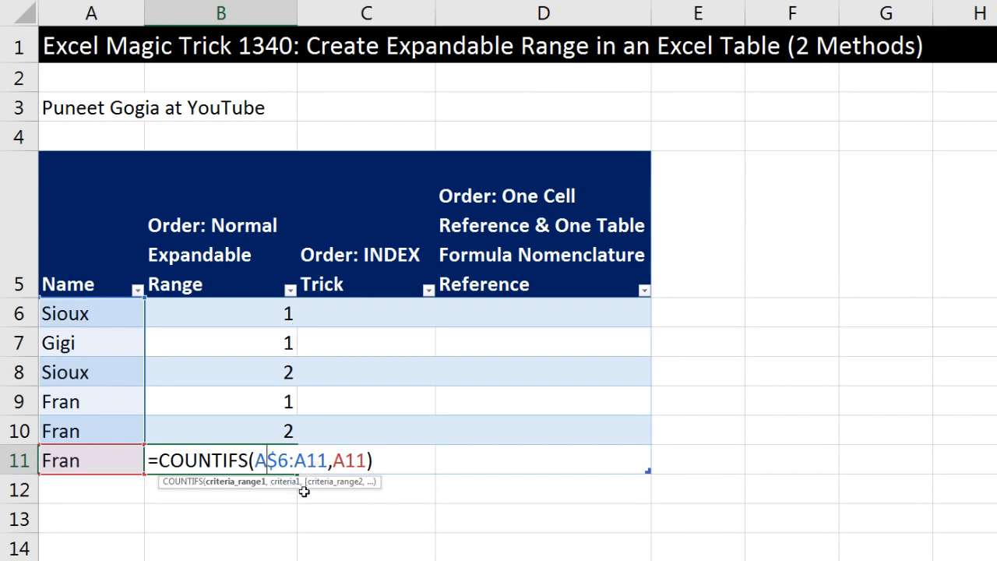
pyautogui.hotkey('ctrl', 'Return')
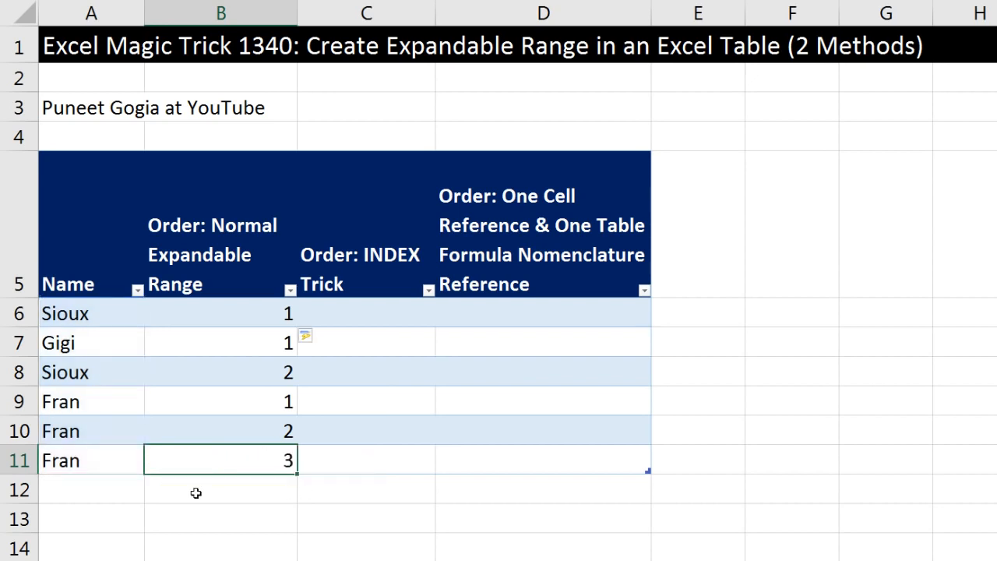
# Step: Add a new table record in A12 with the same name as the row above
pyautogui.click(122, 484)
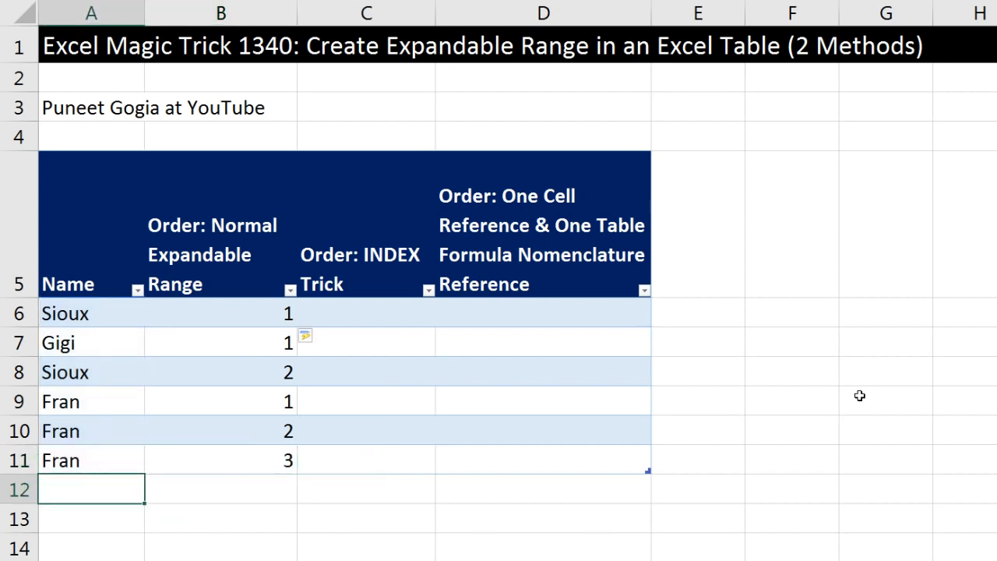
pyautogui.write('F')
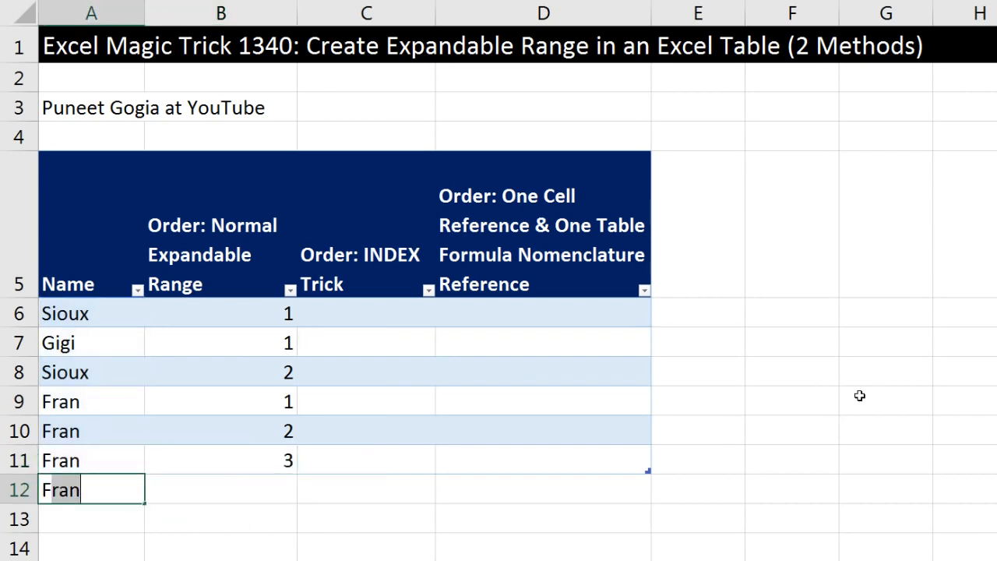
pyautogui.press('Tab')
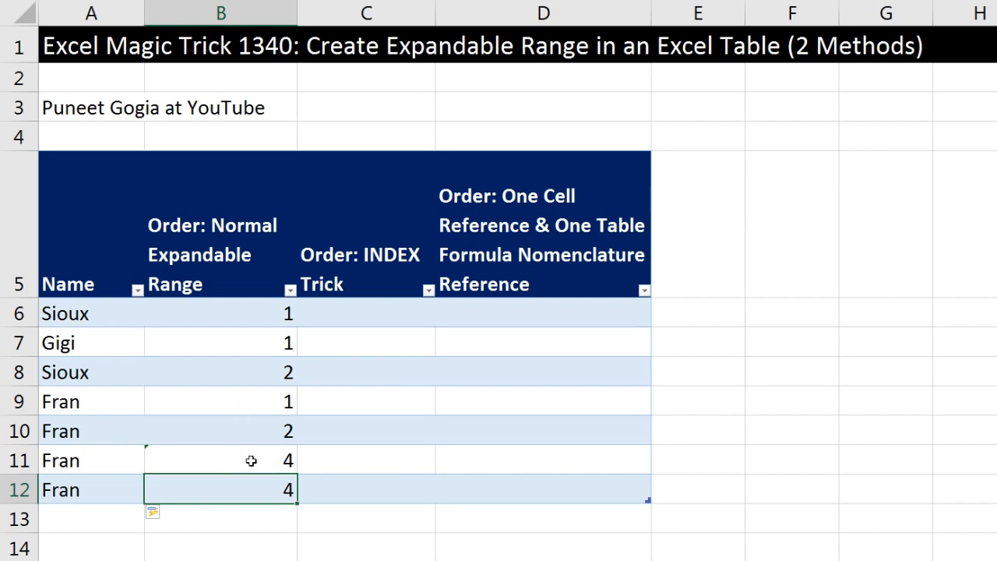
# Step: Inspect the COUNTIFS range references in B10, B11 and B12 without changing the formulas
pyautogui.click(245, 430)
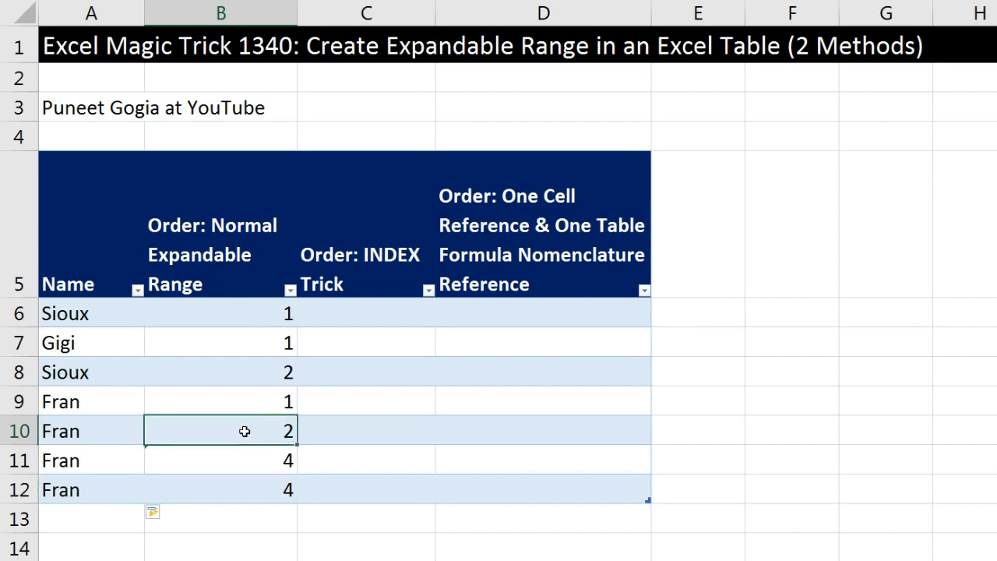
pyautogui.press('F2')
pyautogui.press('Escape')
pyautogui.click(262, 460)
pyautogui.press('F2')
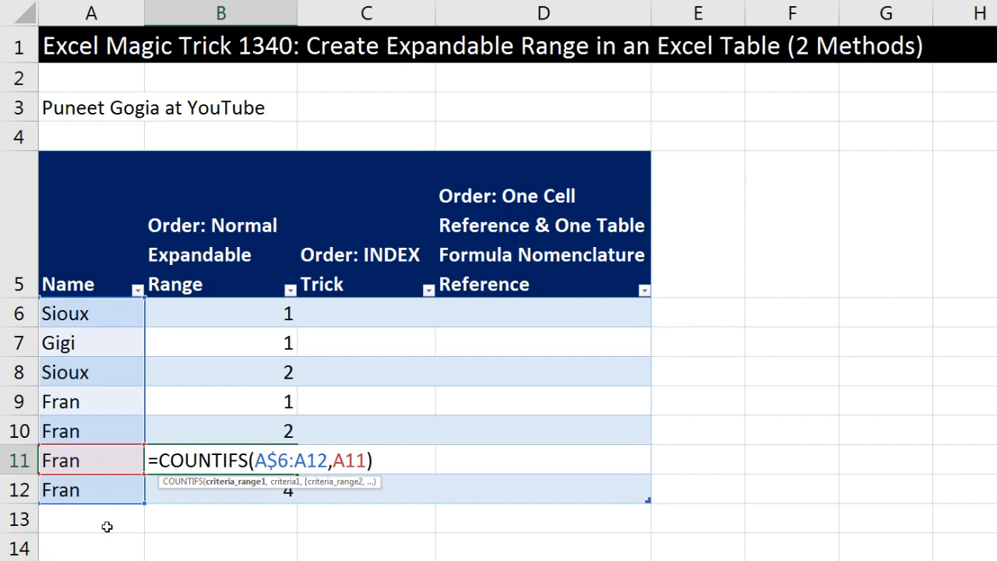
pyautogui.press('Escape')
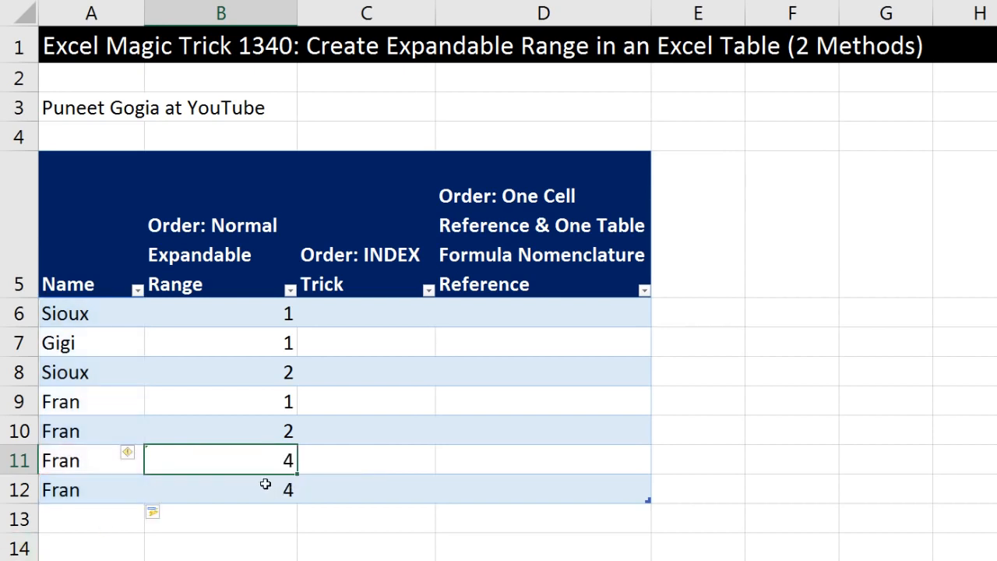
pyautogui.doubleClick(265, 484)
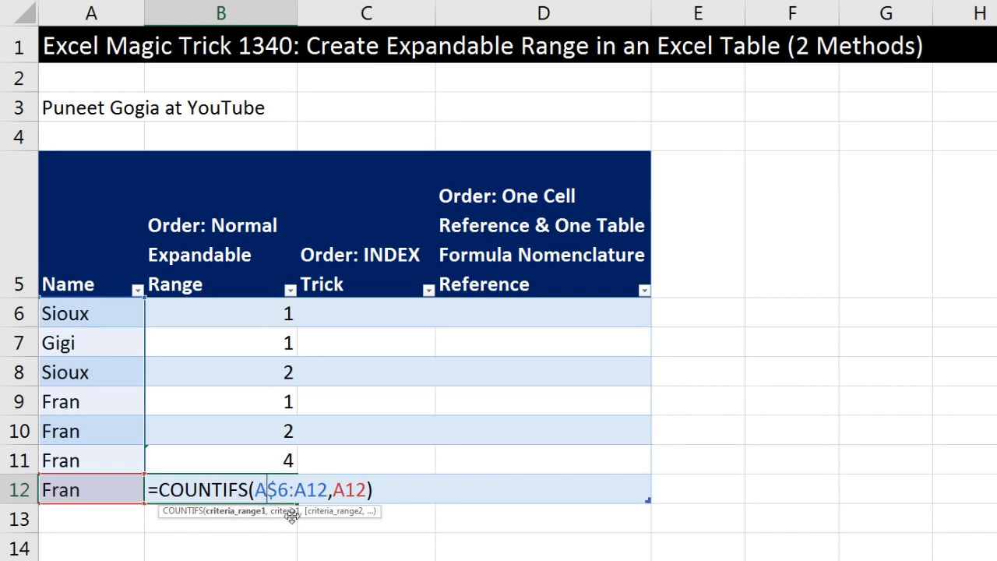
pyautogui.hotkey('ctrl', 'Return')
# Step: Begin a COUNTIFS formula in C6 with INDEX([Name],1) as the start of its criteria range
pyautogui.click(337, 322)
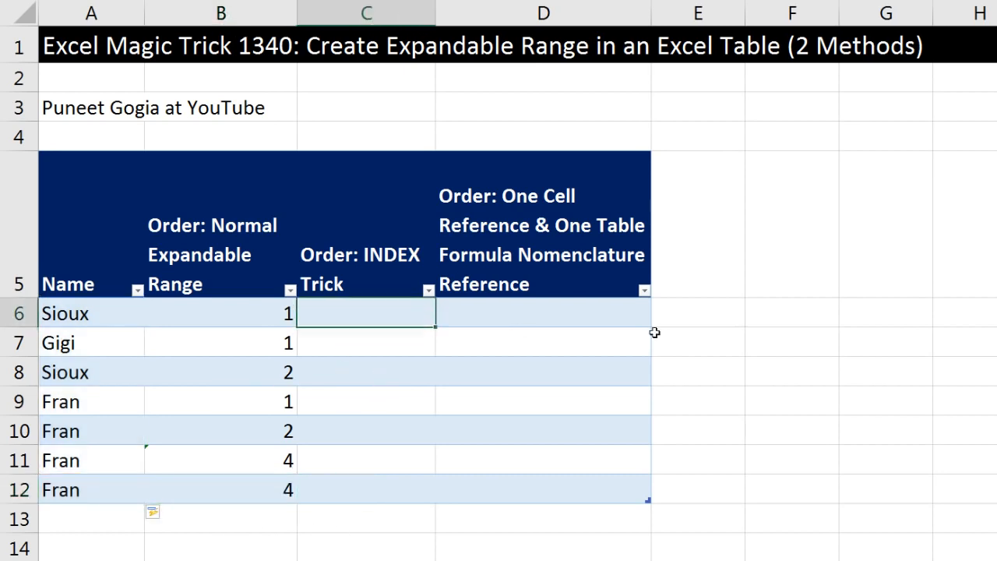
pyautogui.write('=co')
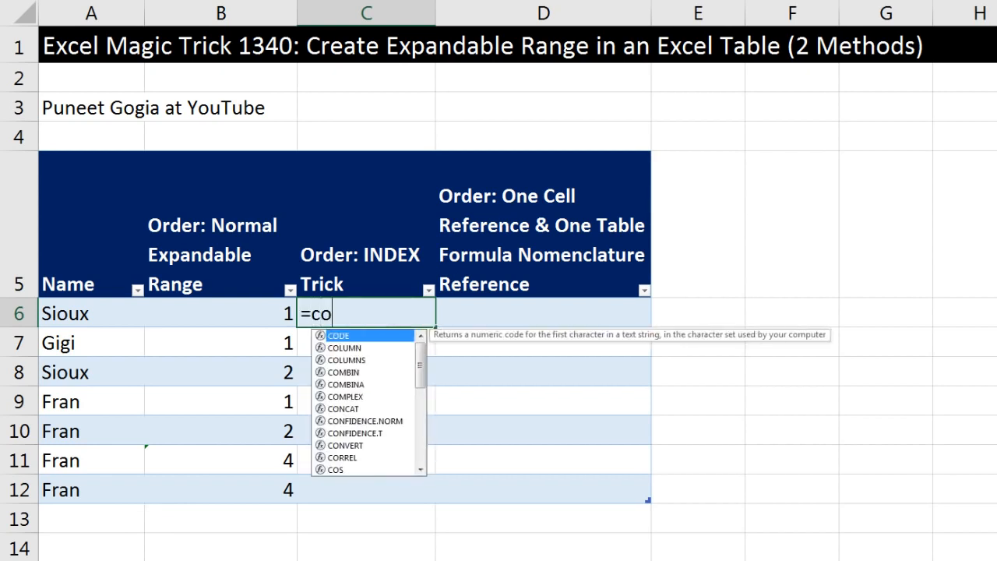
pyautogui.write('untifs')
pyautogui.press('Tab')
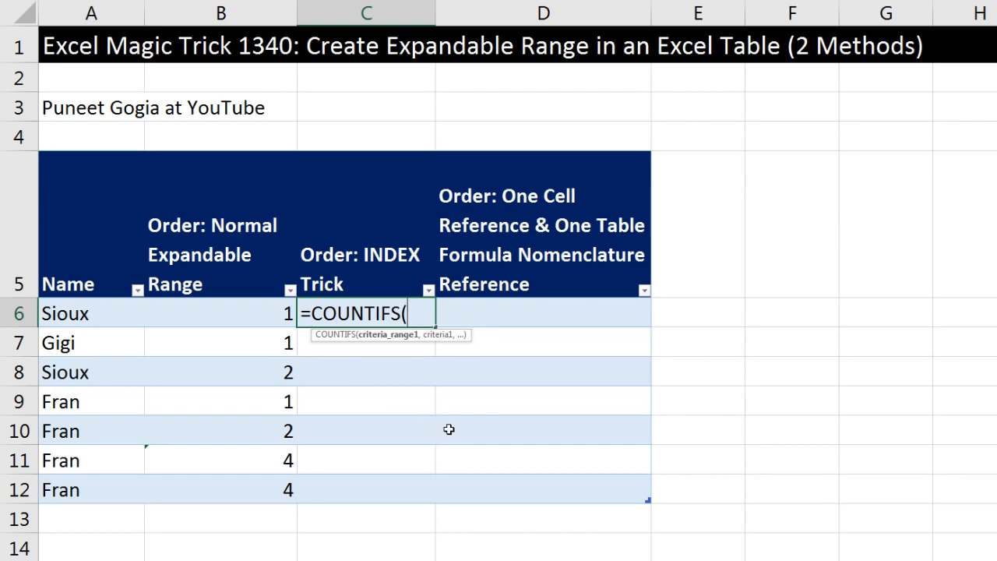
pyautogui.write('in')
pyautogui.press('Tab')
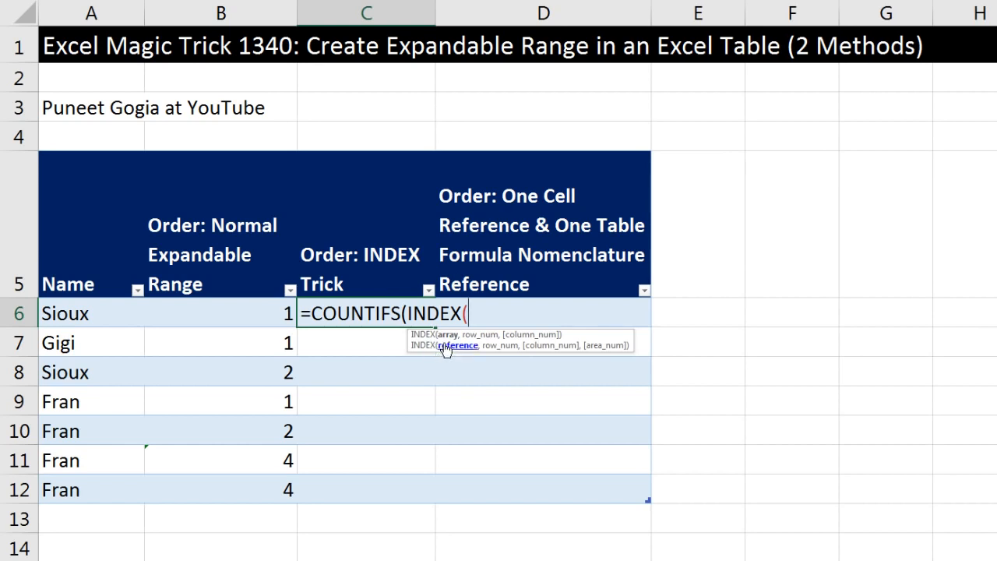
pyautogui.moveTo(85, 315); pyautogui.dragTo(80, 488)
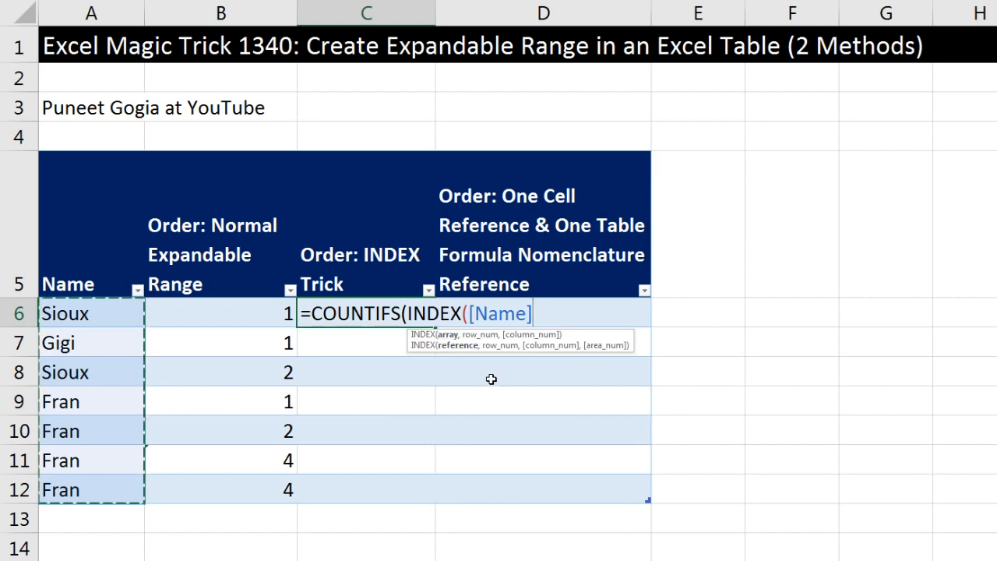
pyautogui.write(',1')
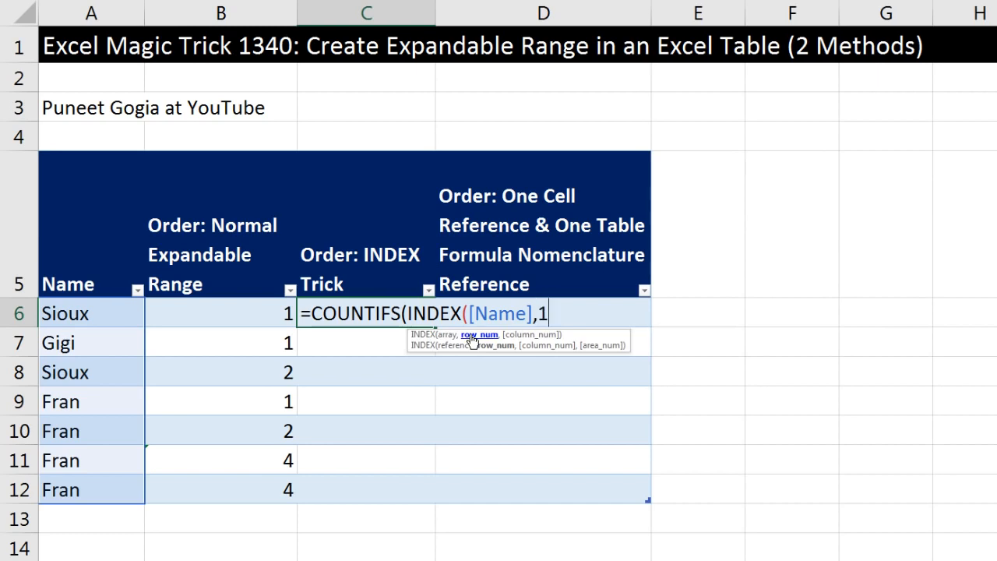
pyautogui.write(')')
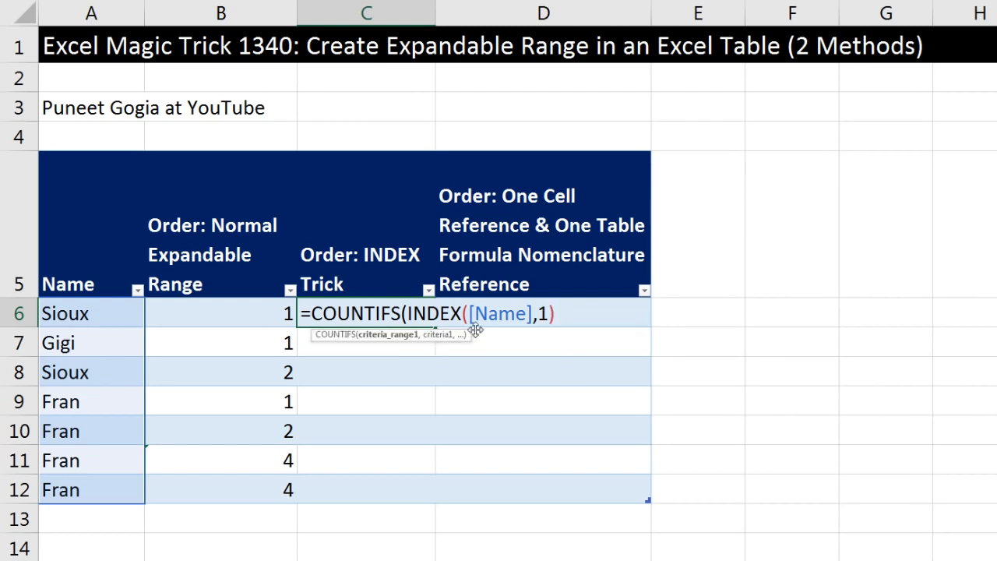
# Step: Evaluate only the INDEX([Name],1) part inside the COUNTIFS formula being edited in C6
pyautogui.click(388, 337)
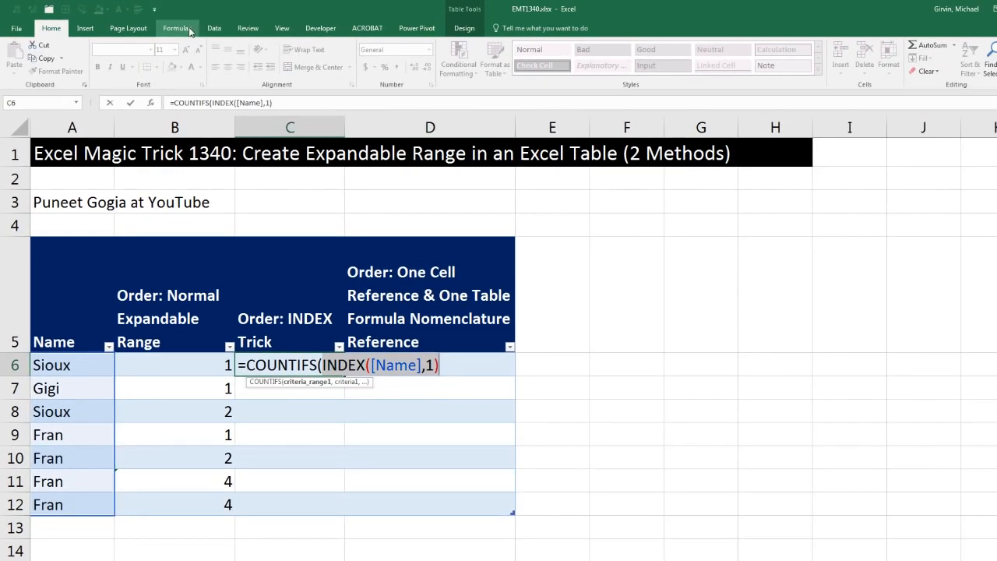
pyautogui.click(177, 28)
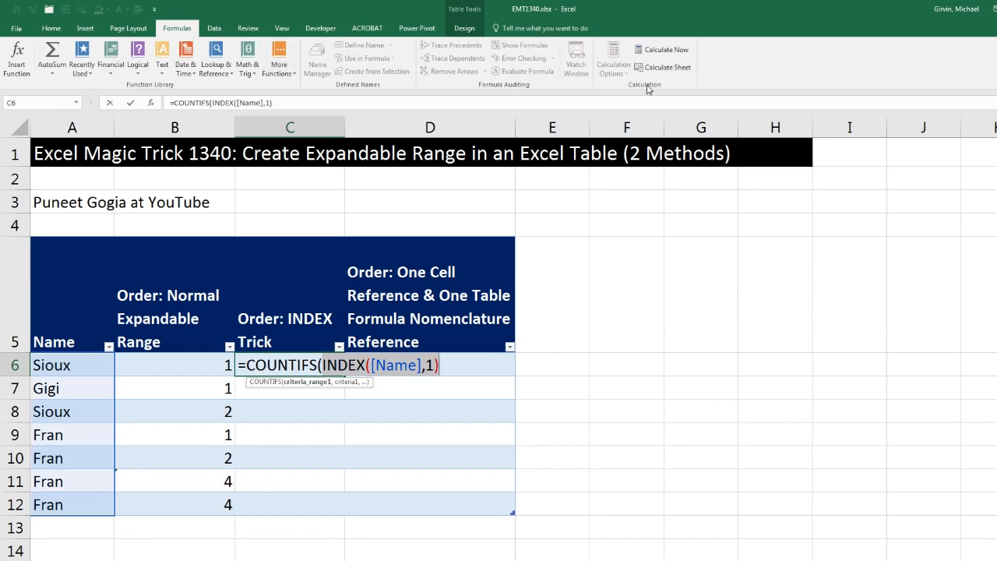
pyautogui.press('F9')
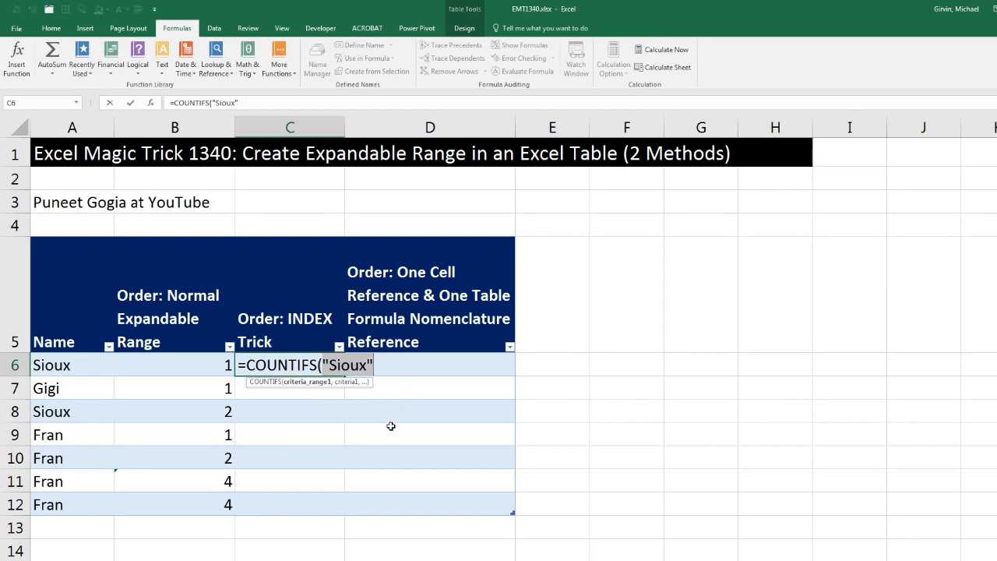
pyautogui.hotkey('ctrl', 'z')
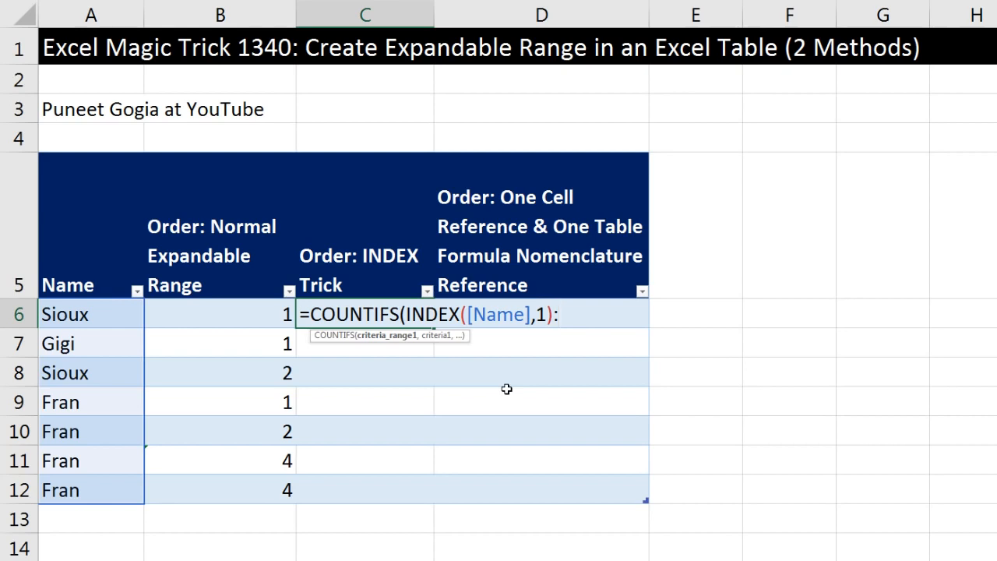
pyautogui.click(104, 310)
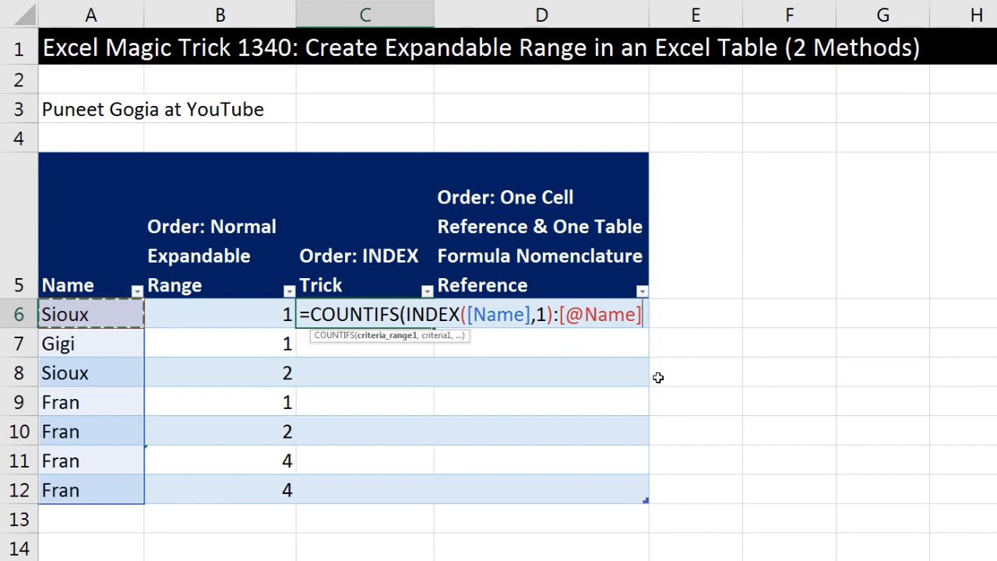
pyautogui.write(',')
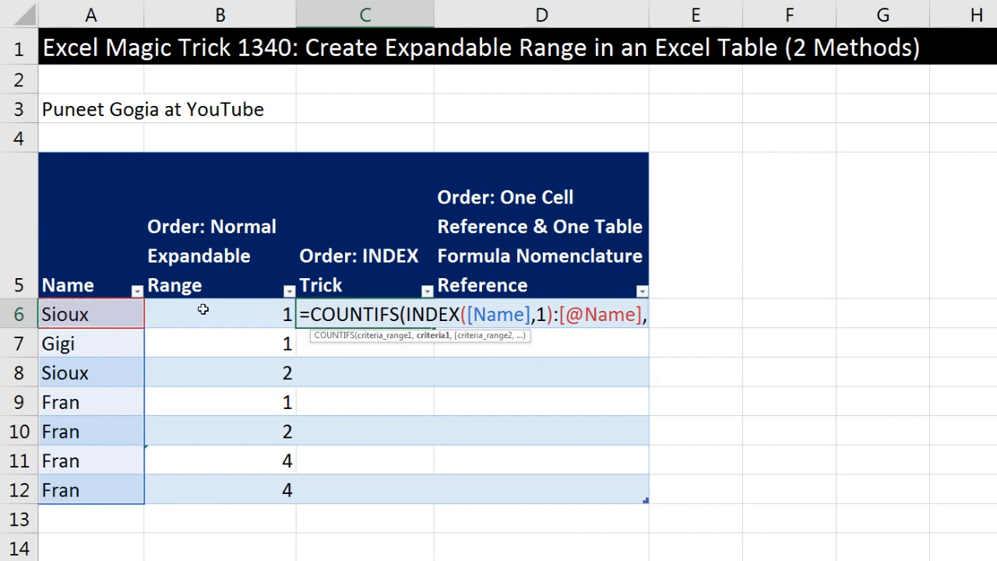
pyautogui.click(91, 314)
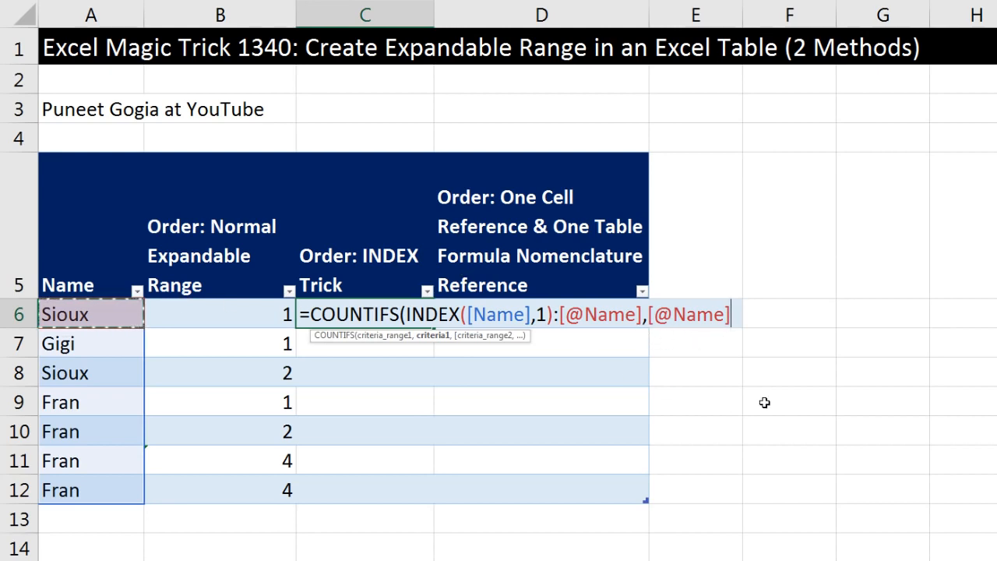
pyautogui.write(')')
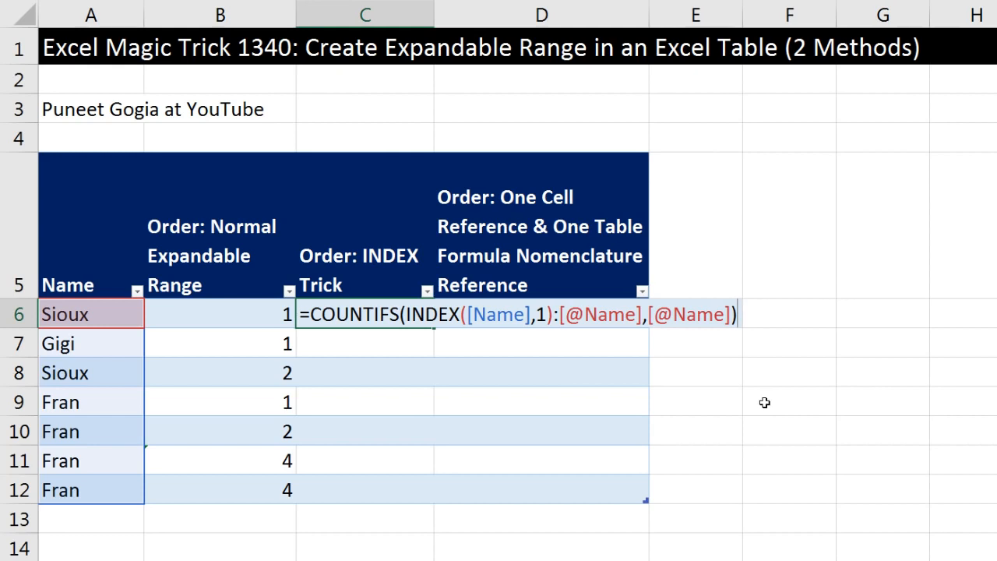
pyautogui.press('Return')
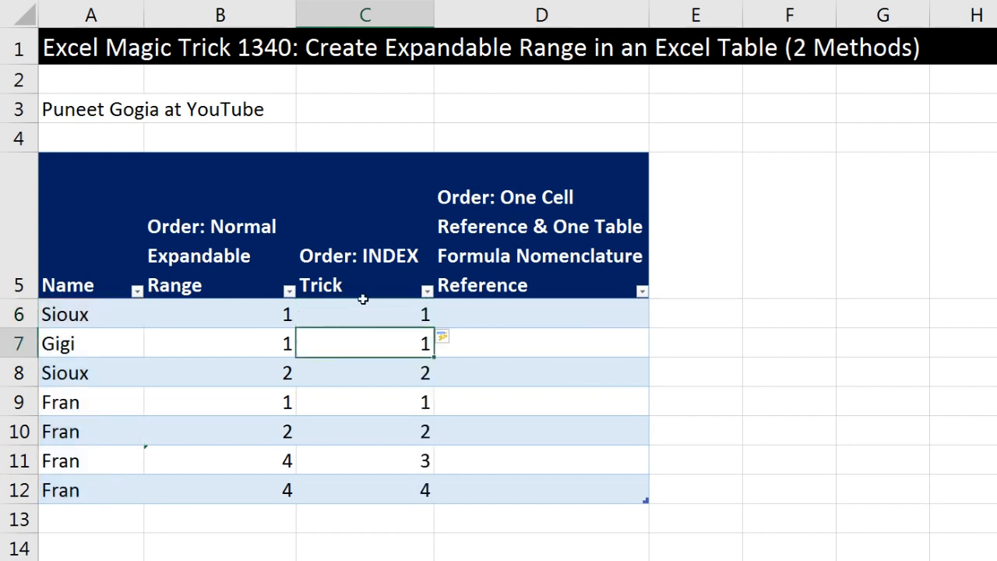
pyautogui.doubleClick(368, 430)
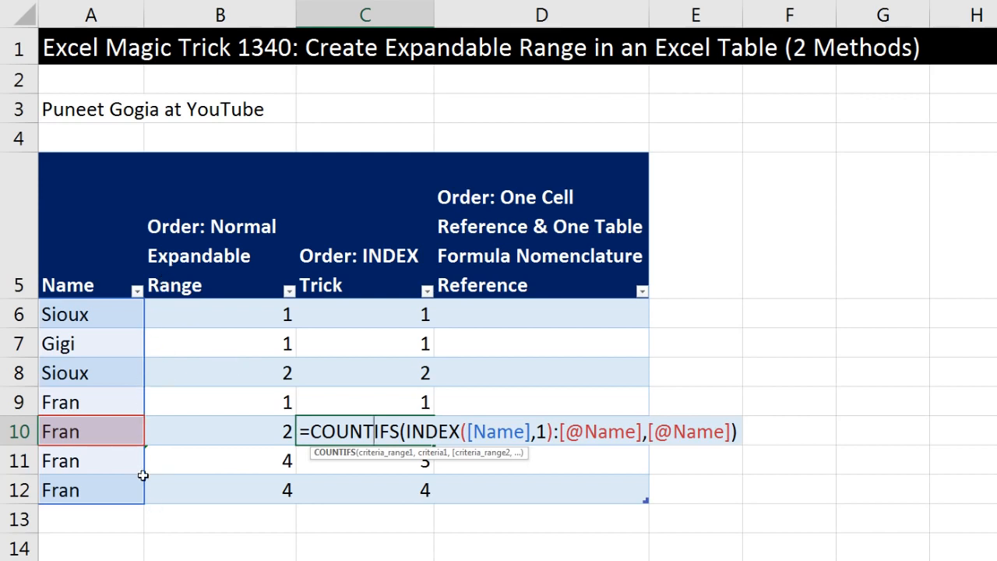
pyautogui.click(378, 463)
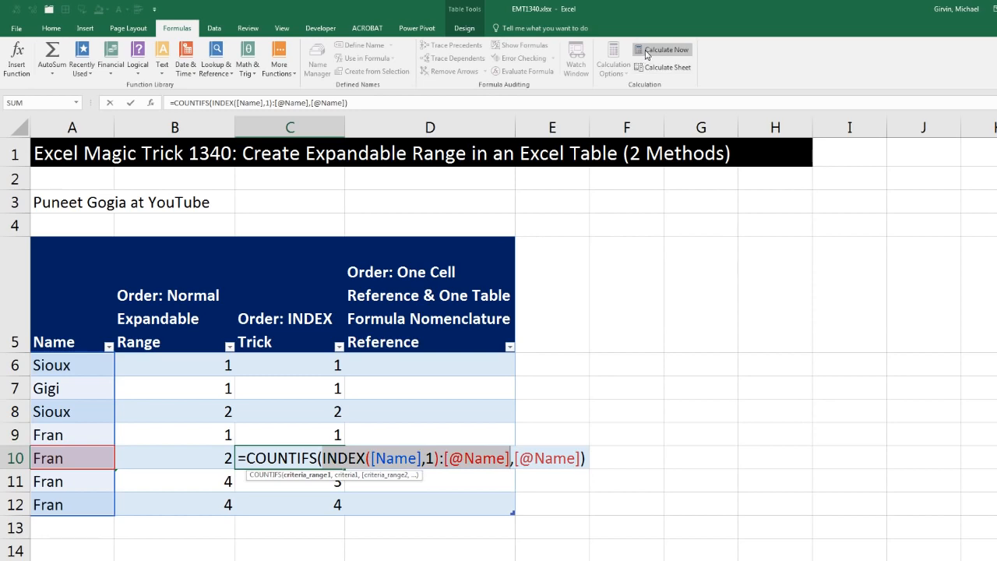
pyautogui.click(654, 50)
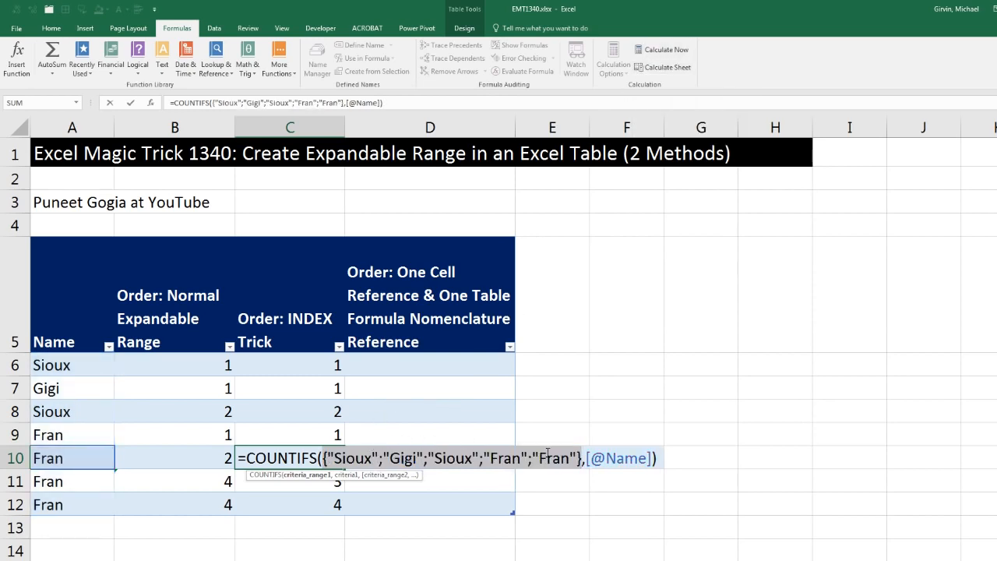
pyautogui.hotkey('ctrl', 'z')
pyautogui.press('Escape')
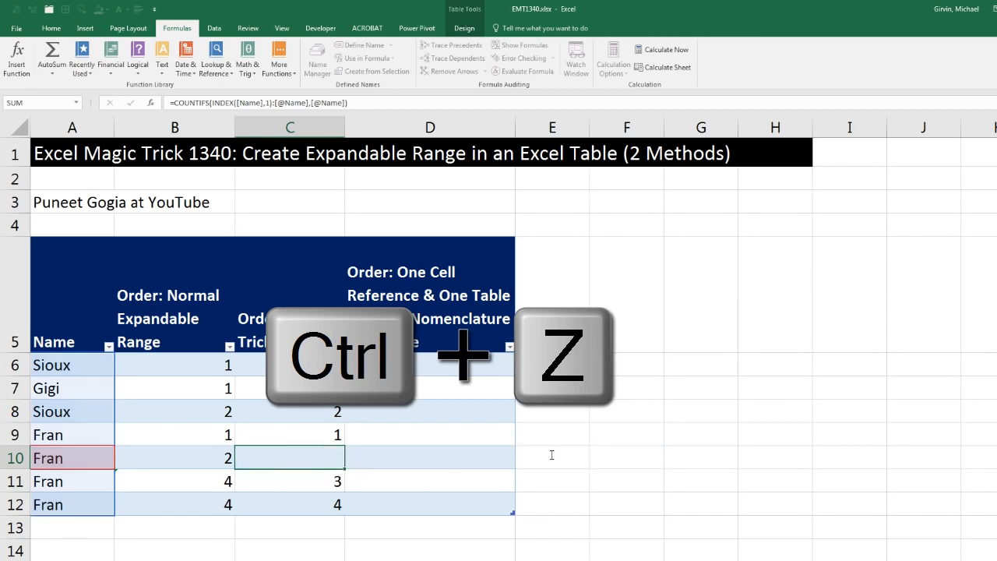
# Step: Evaluate the criteria range inside the C12 formula and review the formula in C6 without changing either cell
pyautogui.click(306, 502)
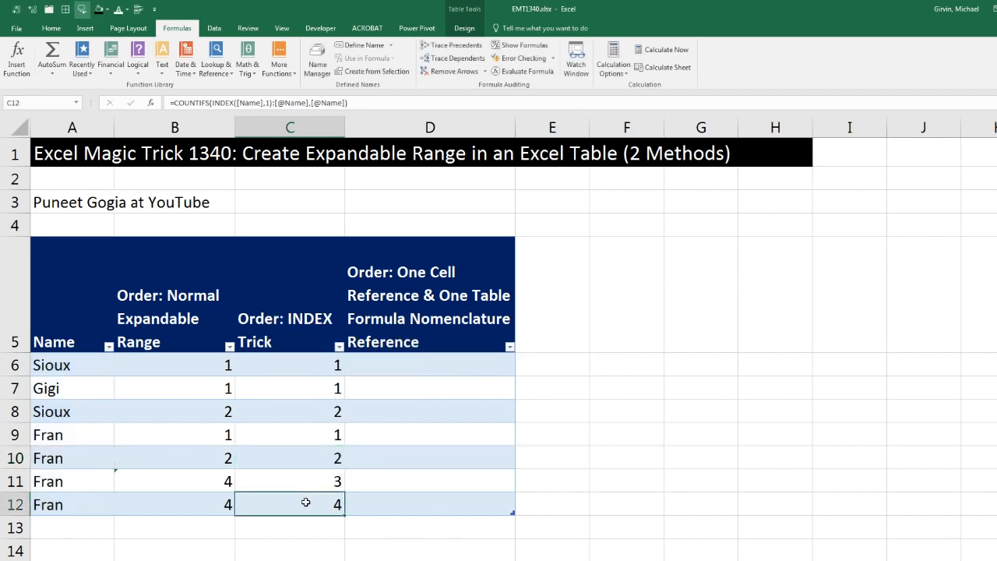
pyautogui.press('F2')
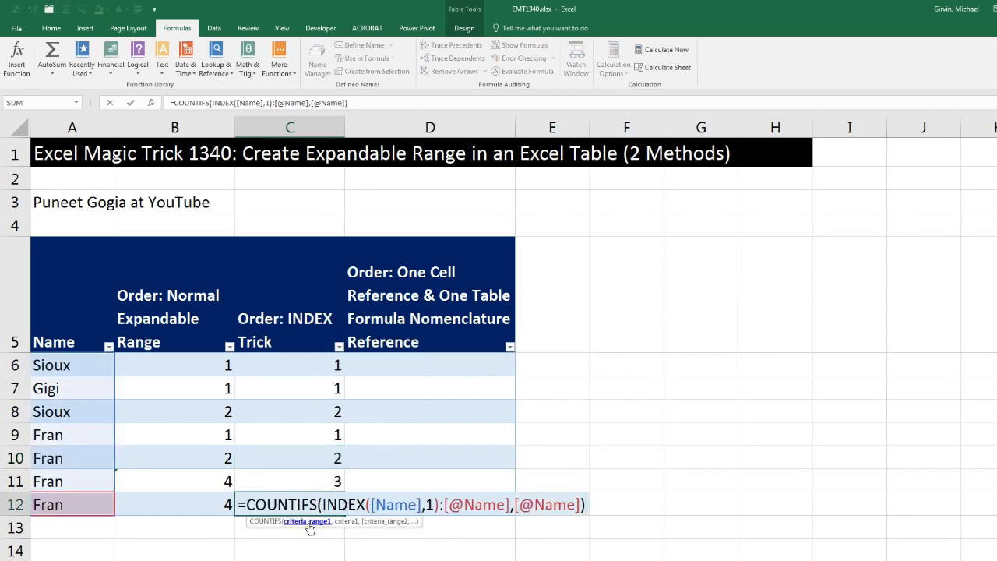
pyautogui.click(308, 521)
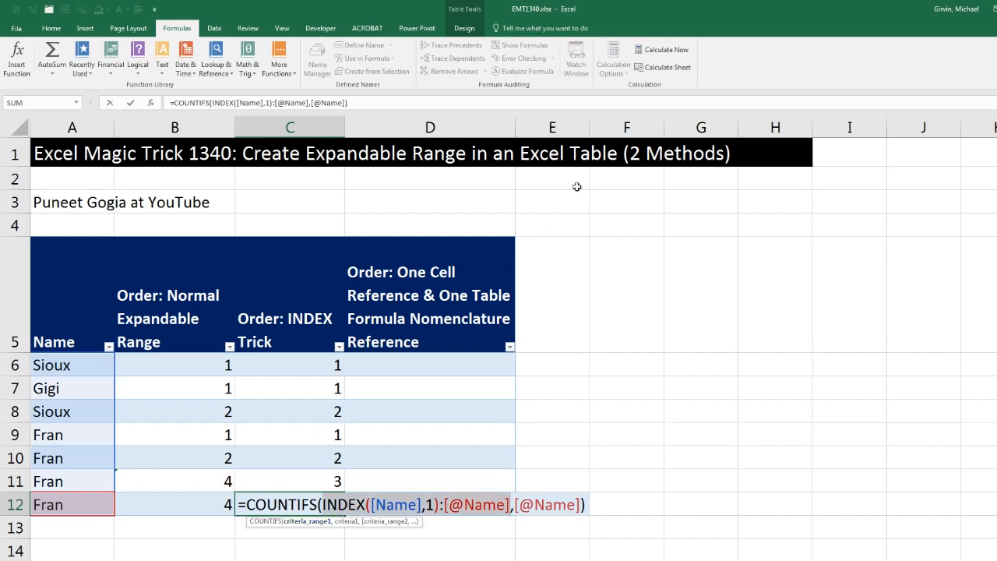
pyautogui.click(656, 50)
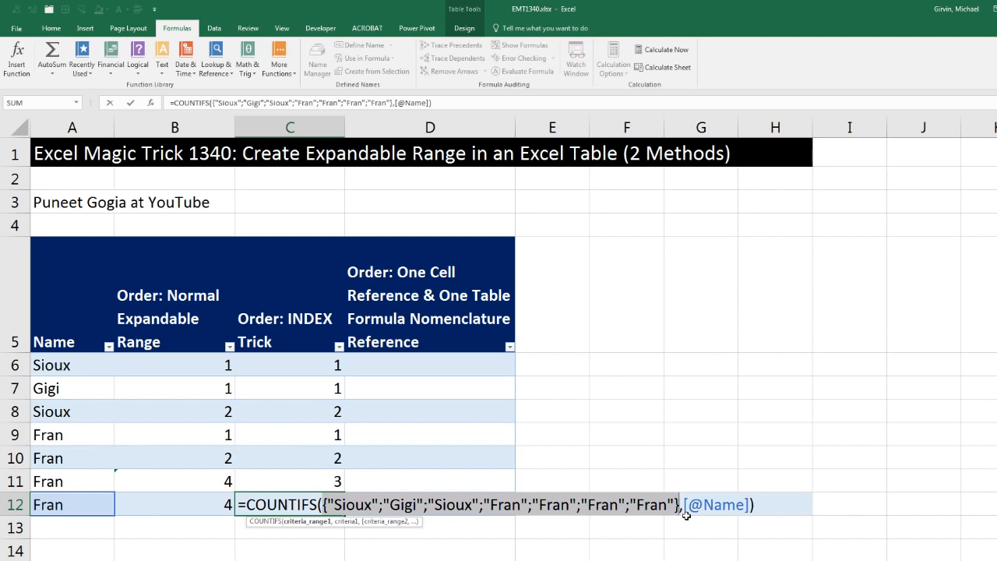
pyautogui.press('Escape')
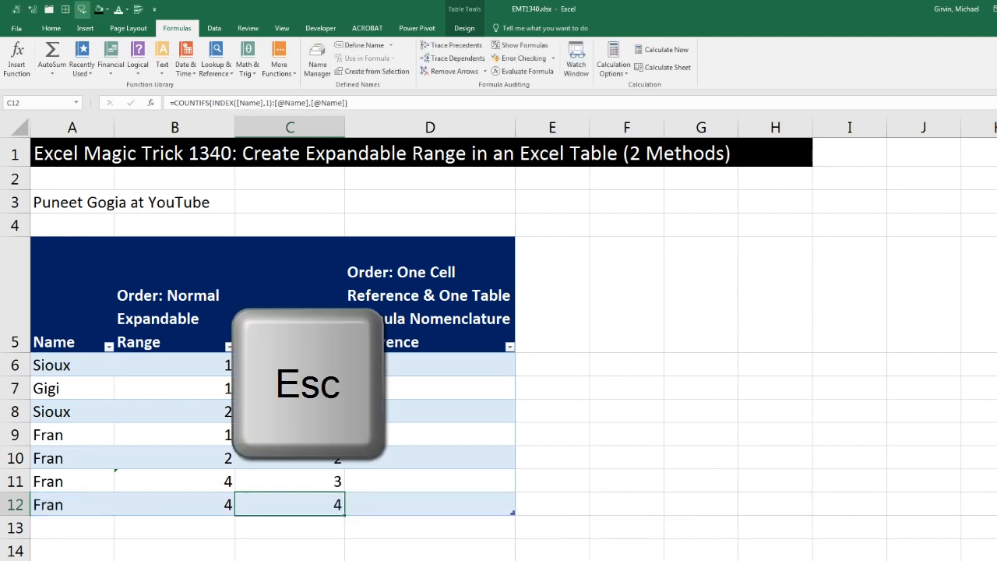
pyautogui.doubleClick(317, 365)
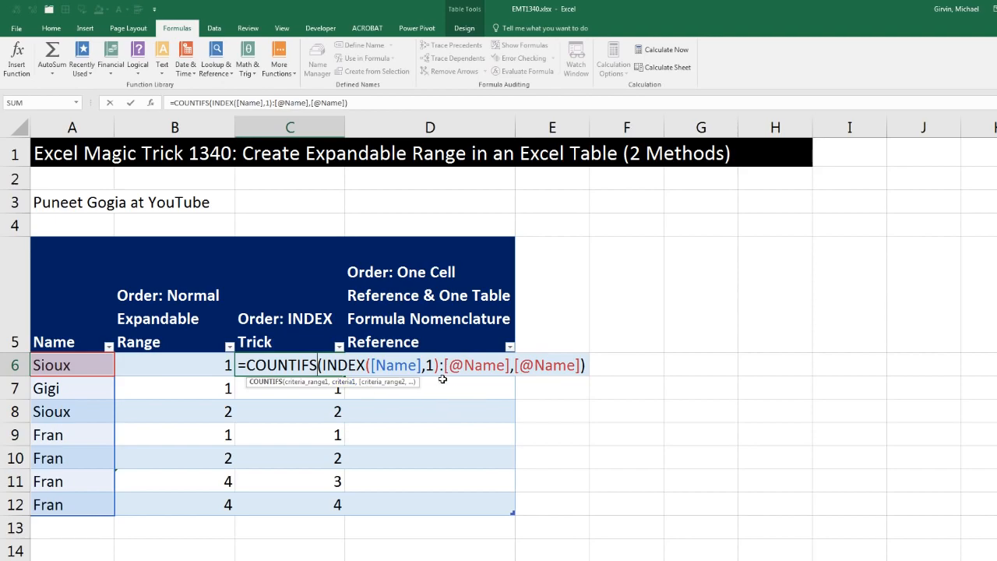
pyautogui.click(438, 370)
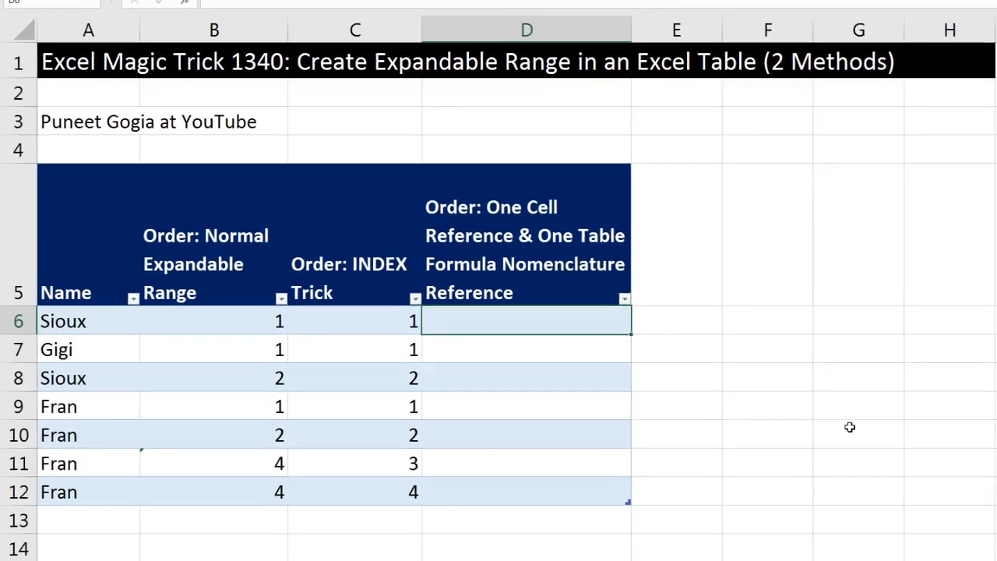
pyautogui.write('=count')
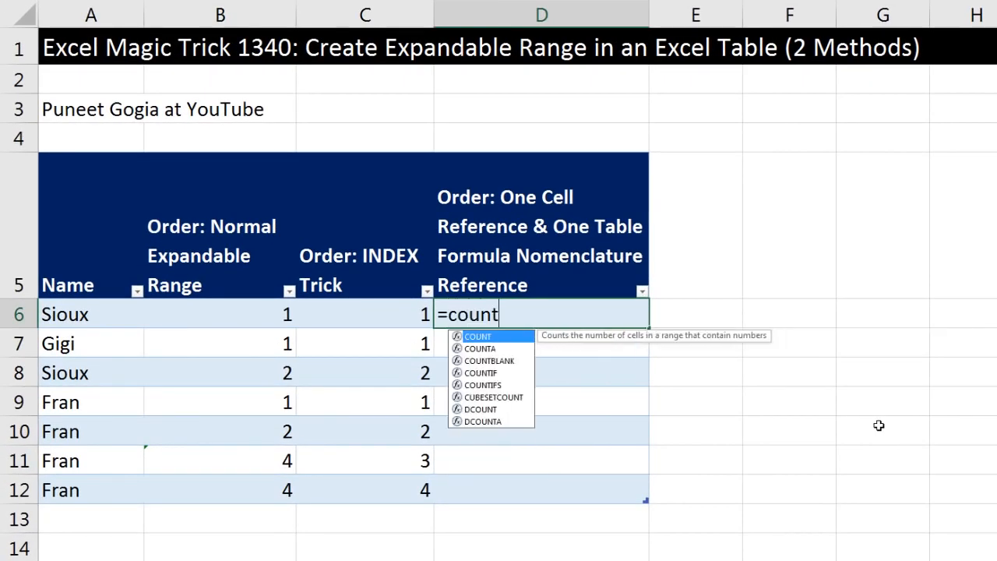
pyautogui.write('ifs')
pyautogui.press('Tab')
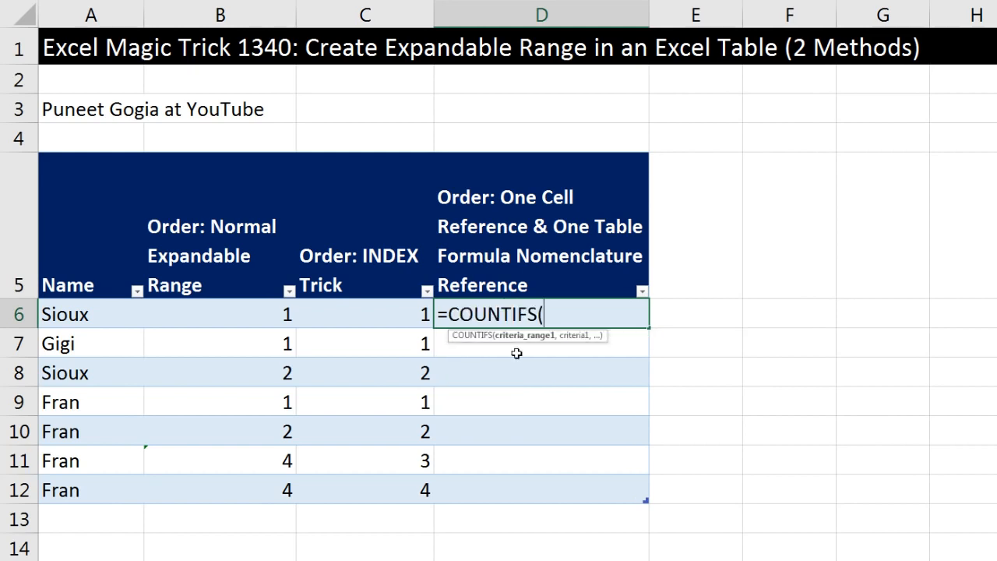
pyautogui.write('A')
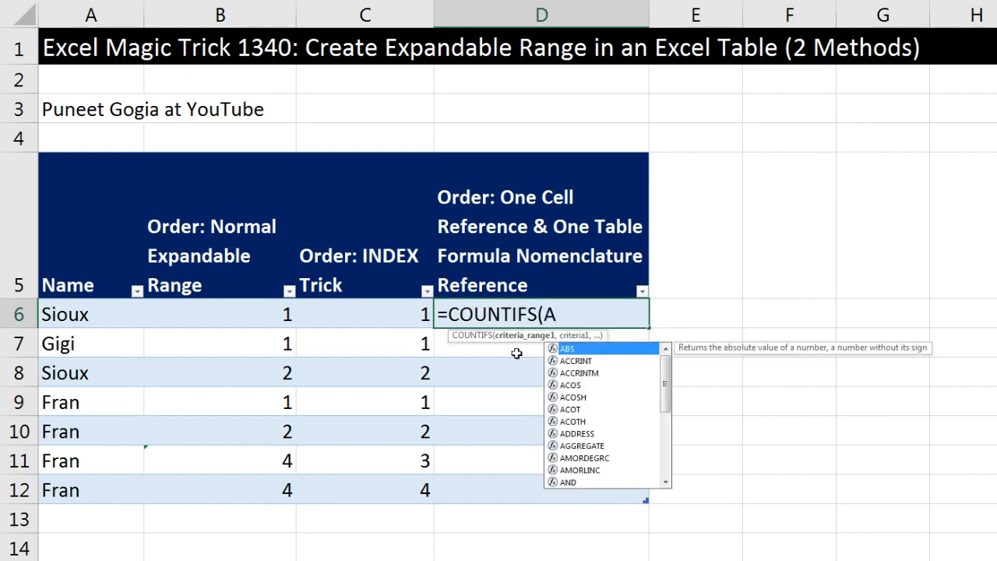
pyautogui.write('$6')
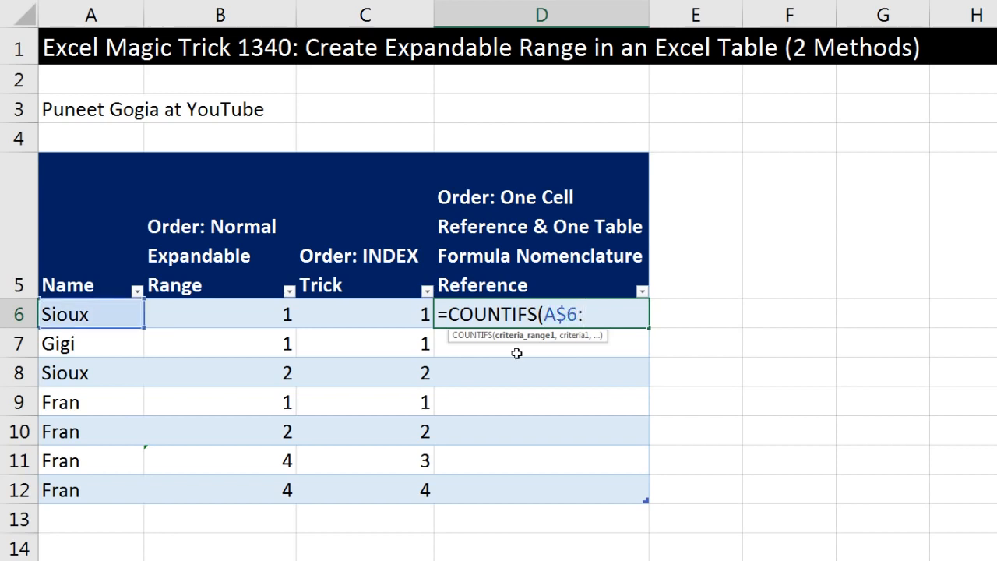
pyautogui.write(':')
pyautogui.click(97, 318)
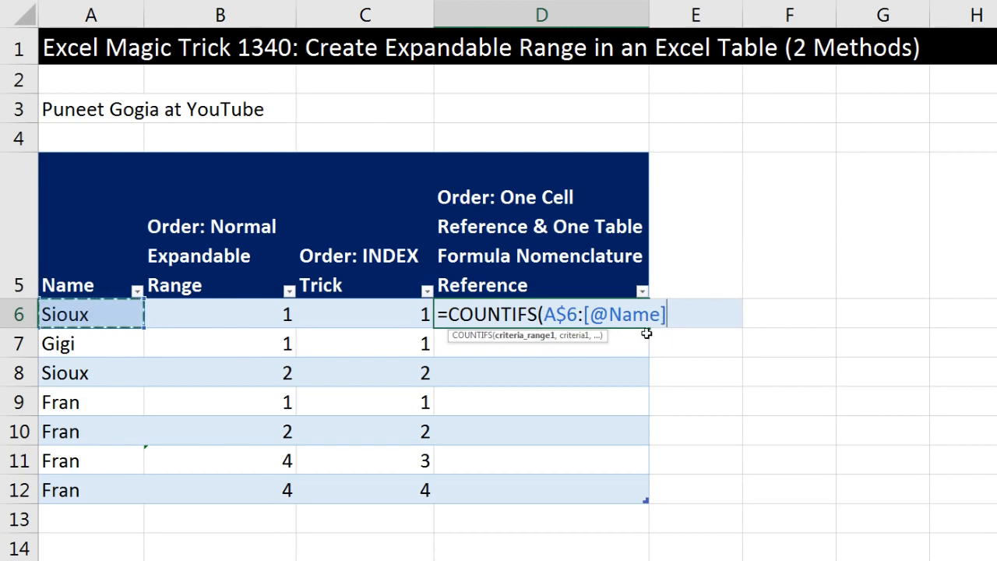
pyautogui.write(',')
pyautogui.click(100, 315)
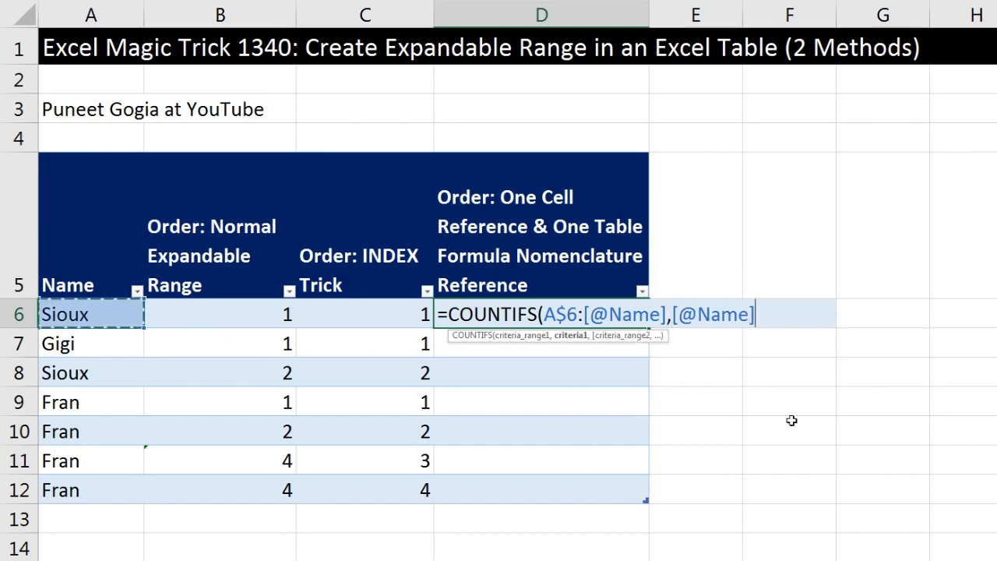
pyautogui.write(')')
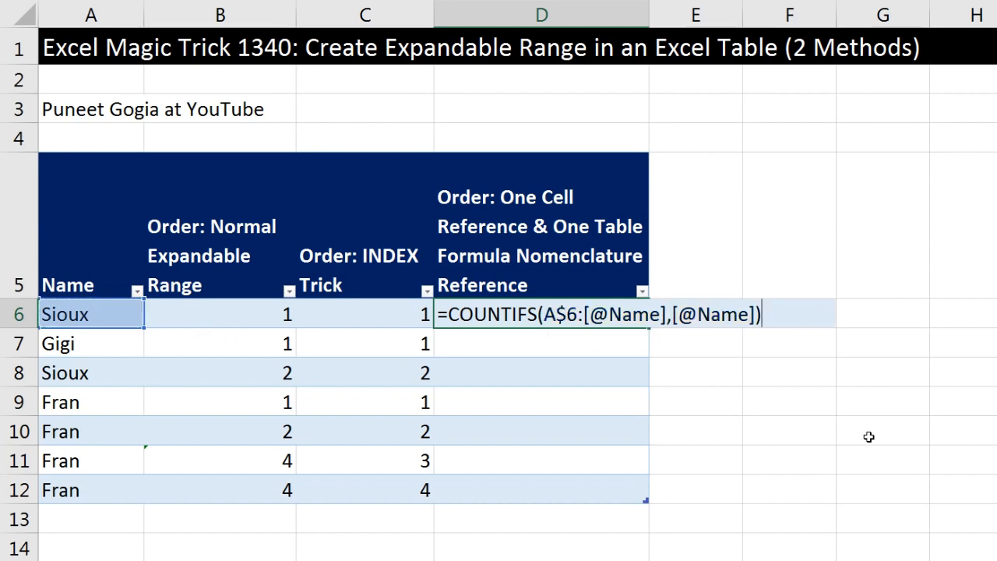
pyautogui.press('Return')
# Step: Inspect the COUNTIFS range references in D10 and D11 without changing the formulas
pyautogui.scroll(-1, 868, 436)
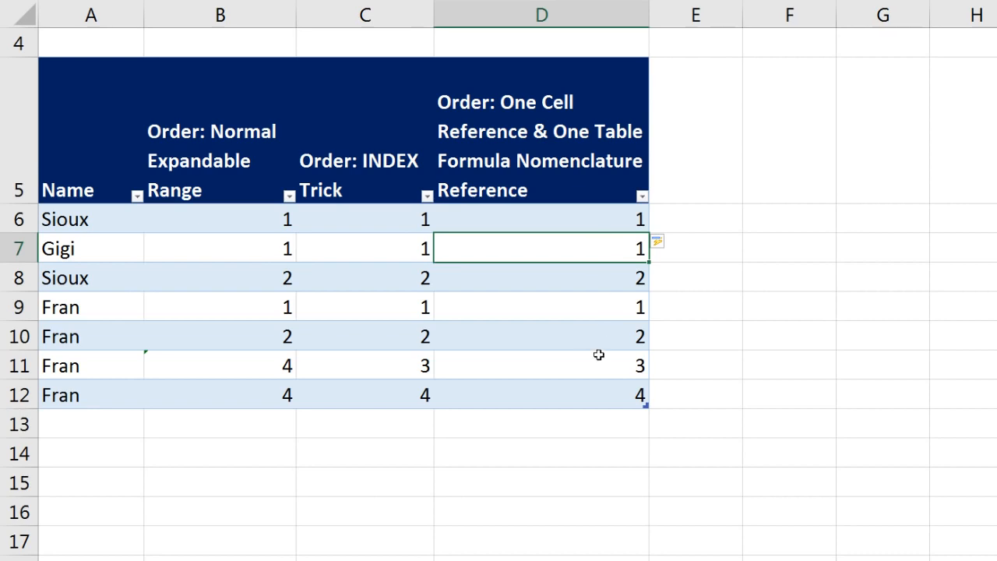
pyautogui.click(583, 334)
pyautogui.doubleClick(584, 336)
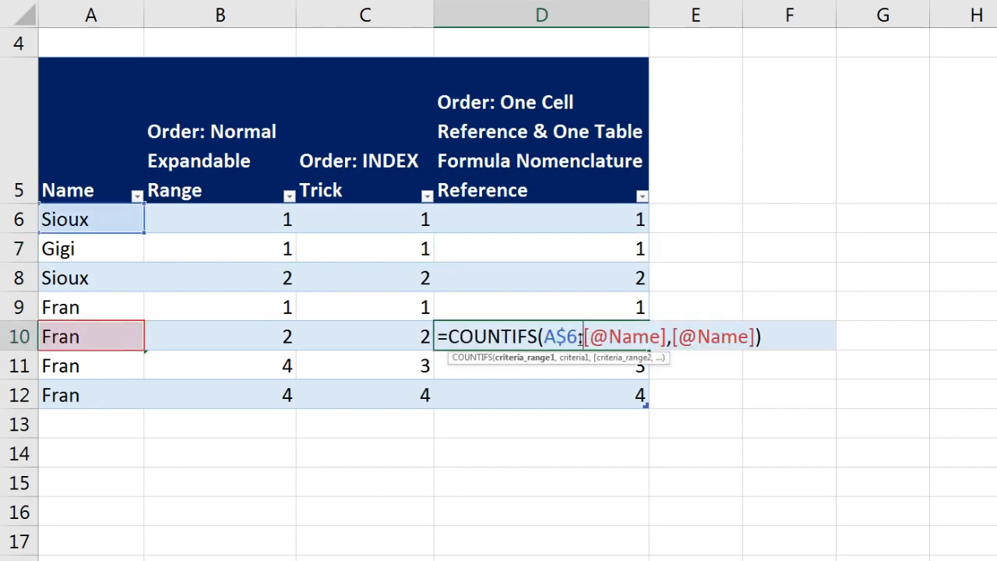
pyautogui.press('Escape')
pyautogui.doubleClick(558, 372)
pyautogui.press('Escape')
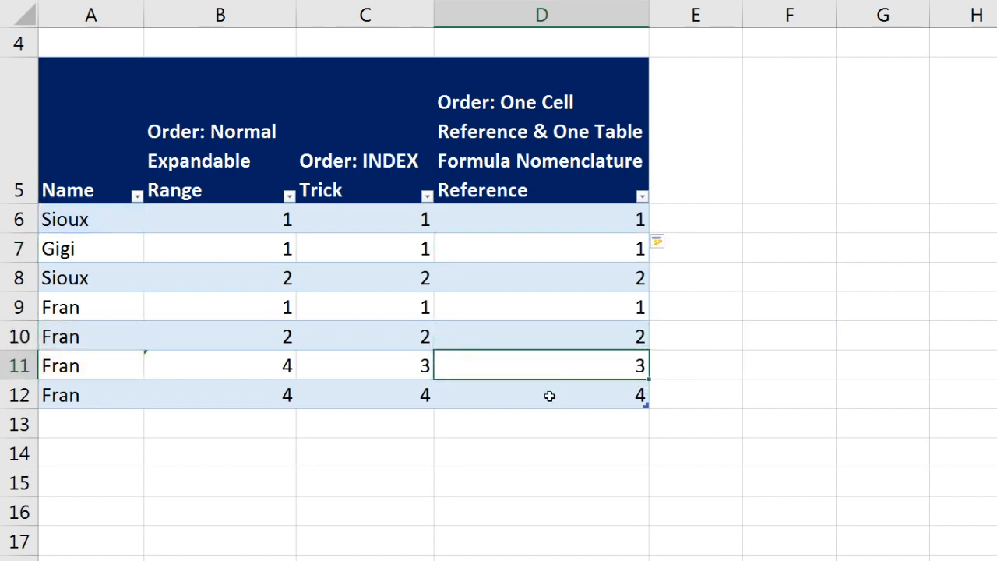
pyautogui.doubleClick(549, 395)
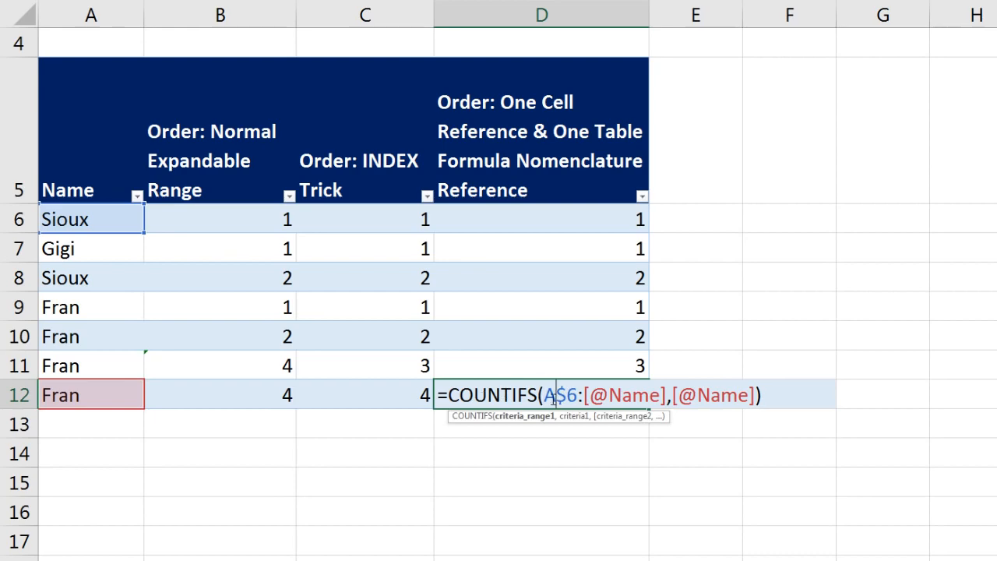
pyautogui.click(536, 417)
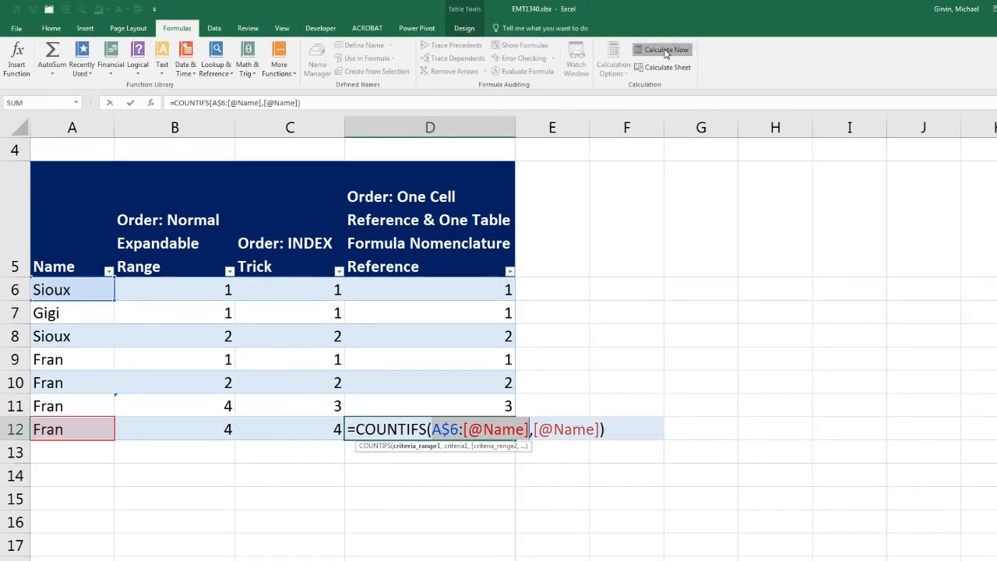
pyautogui.press('F9')
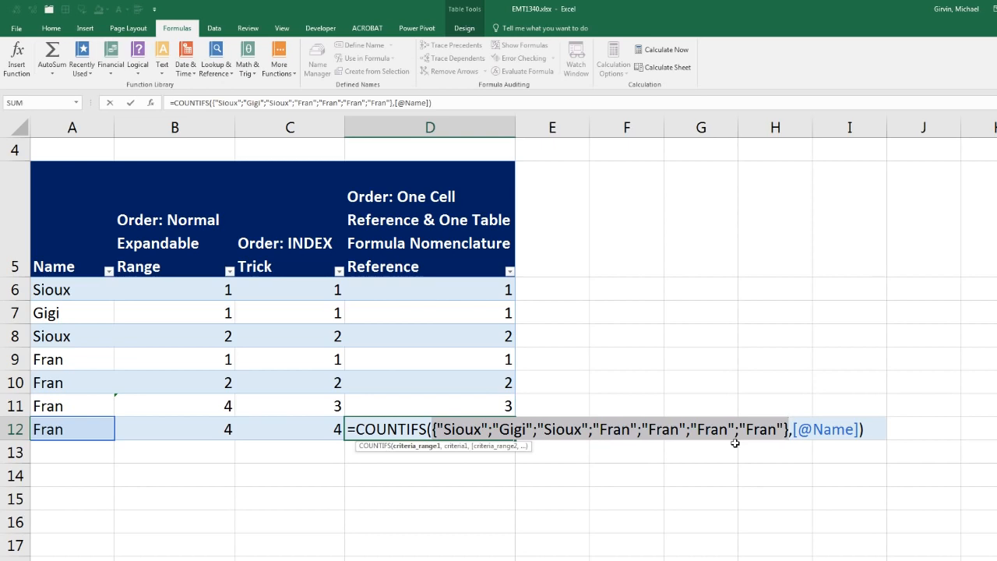
pyautogui.press('Escape')
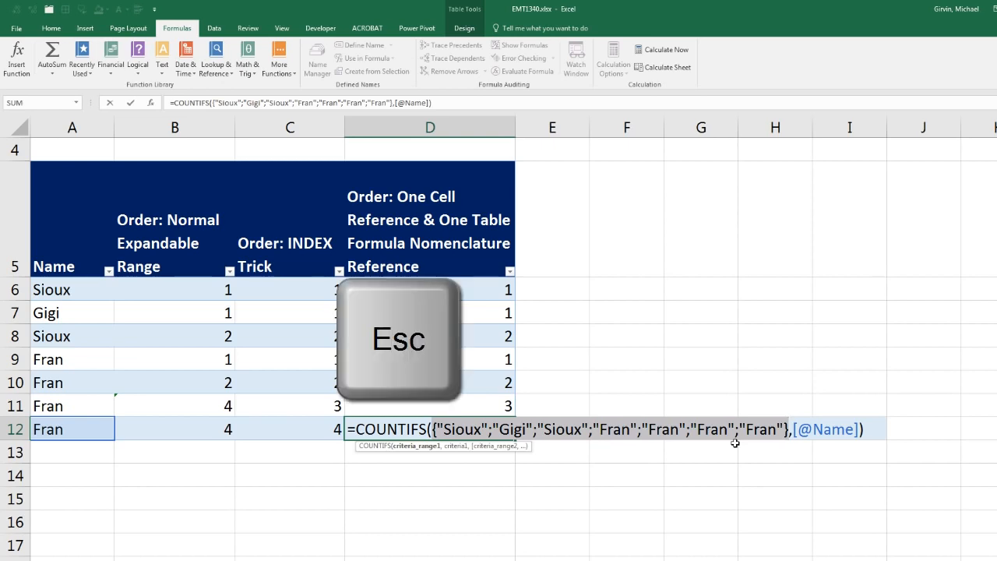
# Step: Add two new table records in A13 and A14, both with the same name as A7
pyautogui.scroll(1, 724, 421)
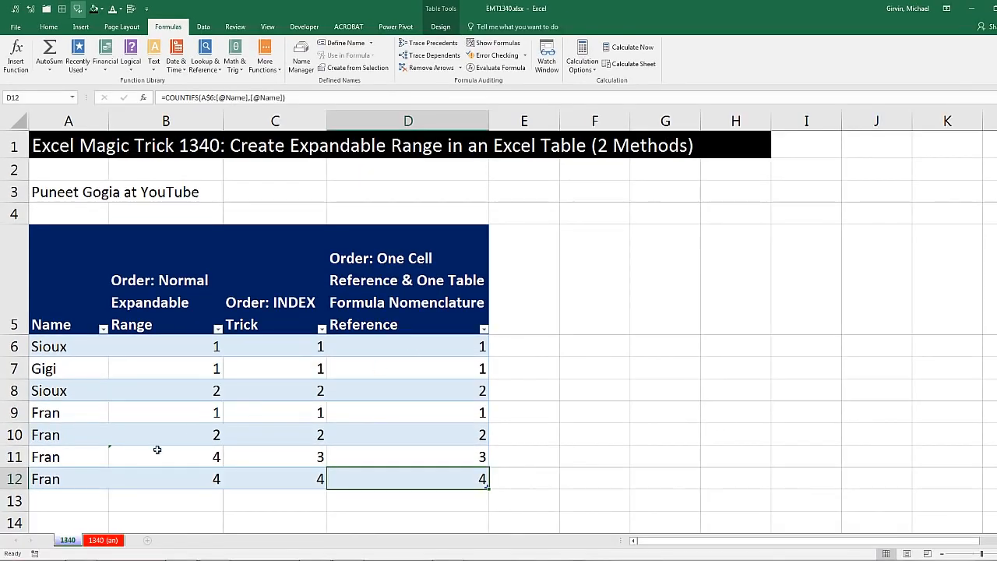
pyautogui.click(71, 499)
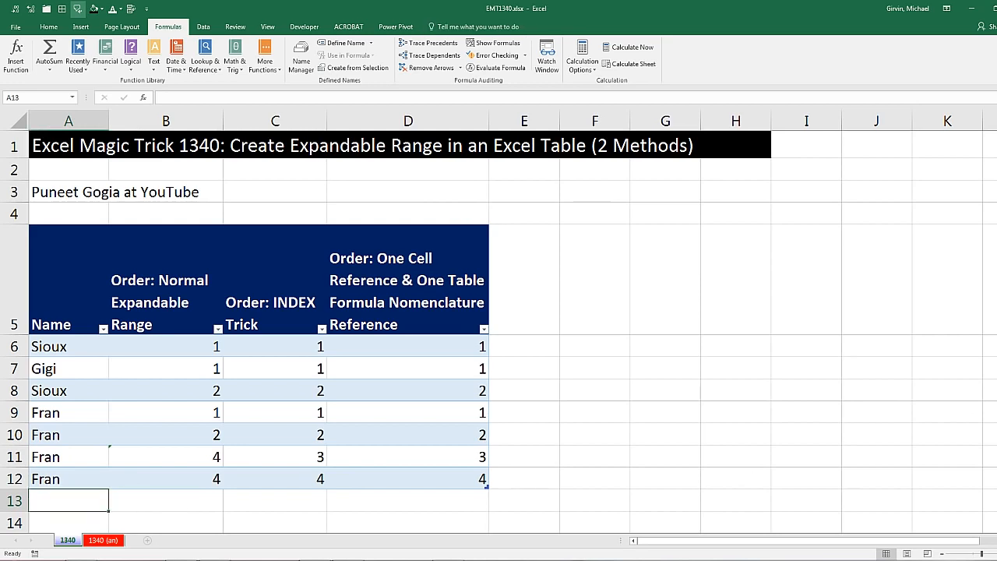
pyautogui.write('Gigi')
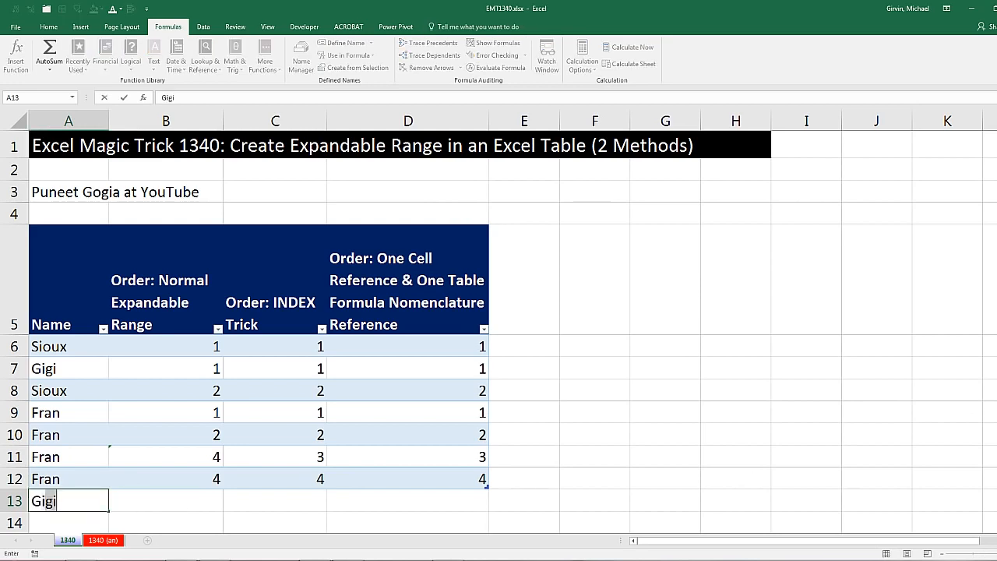
pyautogui.press('Tab')
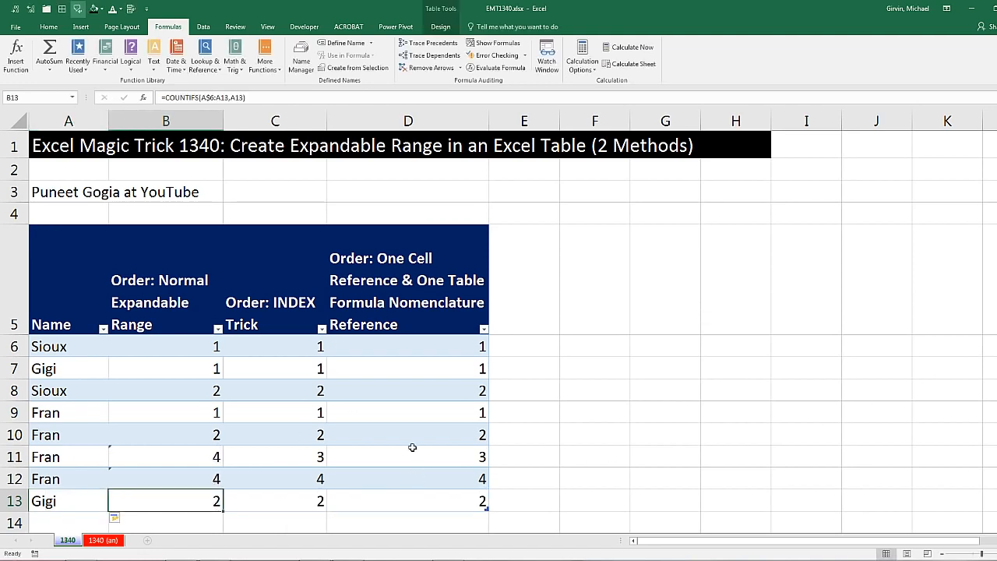
pyautogui.click(70, 520)
pyautogui.write('Gigi')
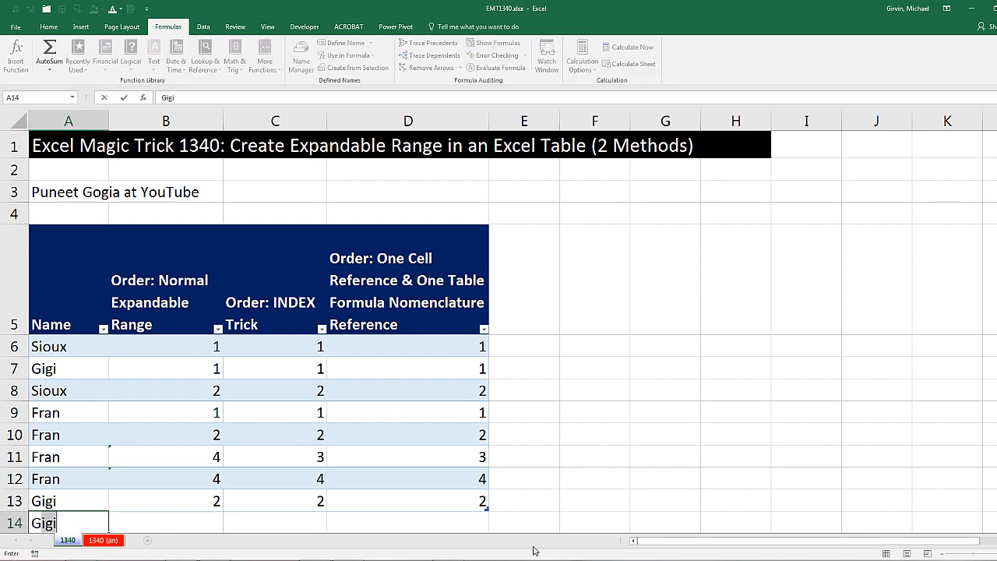
pyautogui.press('Tab')
# Step: Inspect the COUNTIFS range references in B14, C14 and D14 without changing the formulas
pyautogui.scroll(-1, 580, 516)
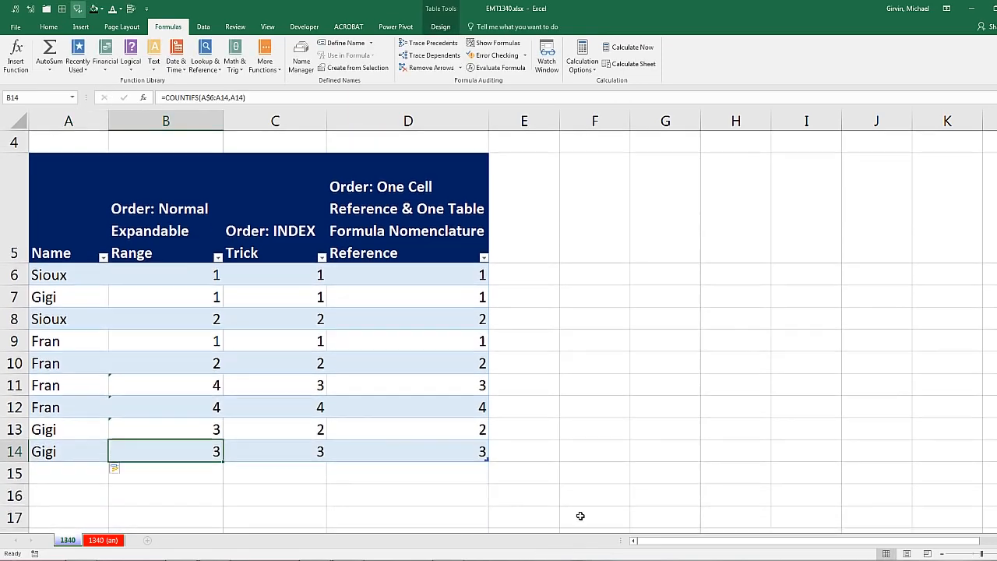
pyautogui.doubleClick(189, 447)
pyautogui.press('Escape')
pyautogui.doubleClick(288, 449)
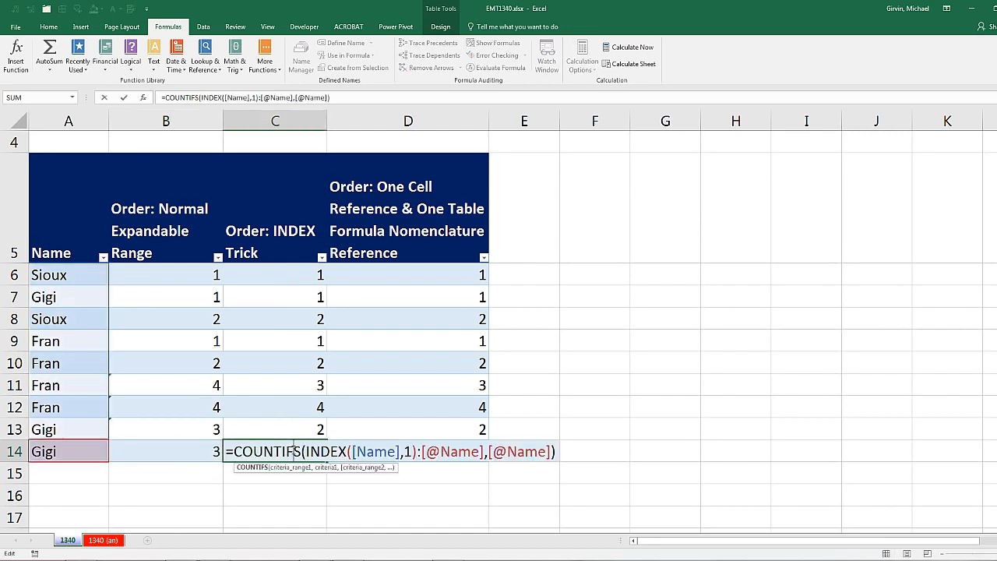
pyautogui.press('Escape')
pyautogui.doubleClick(423, 445)
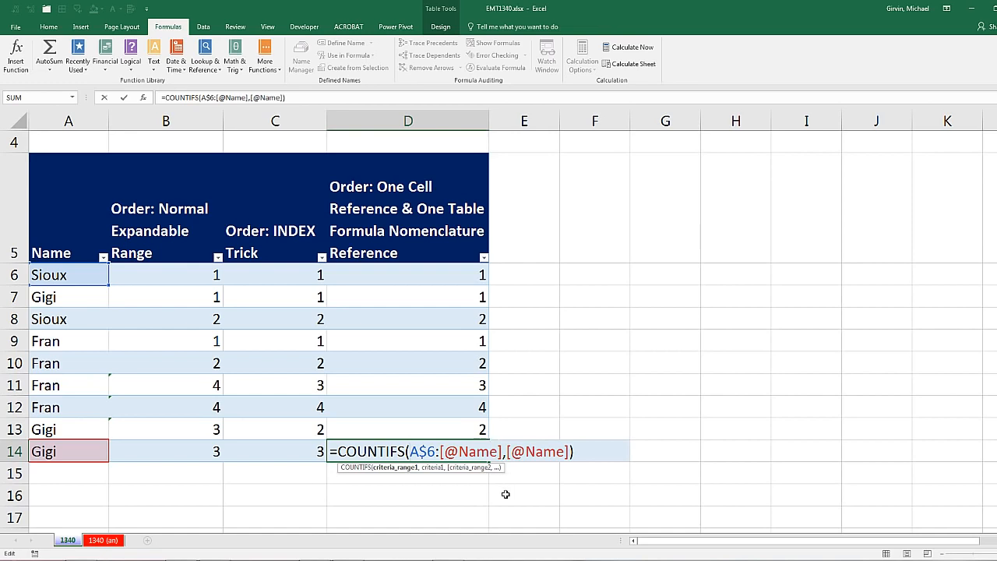
pyautogui.press('Escape')
pyautogui.scroll(1, 506, 496)
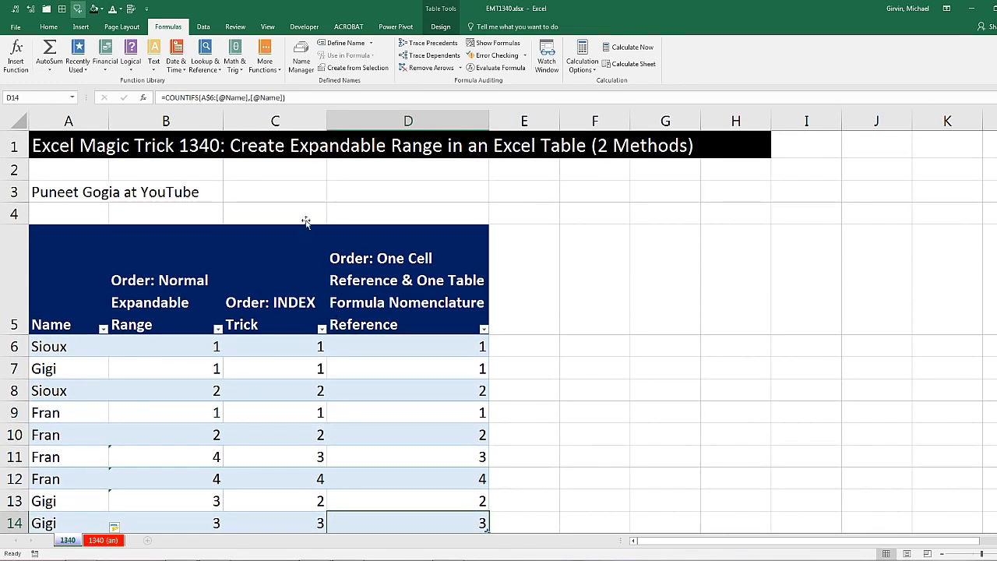